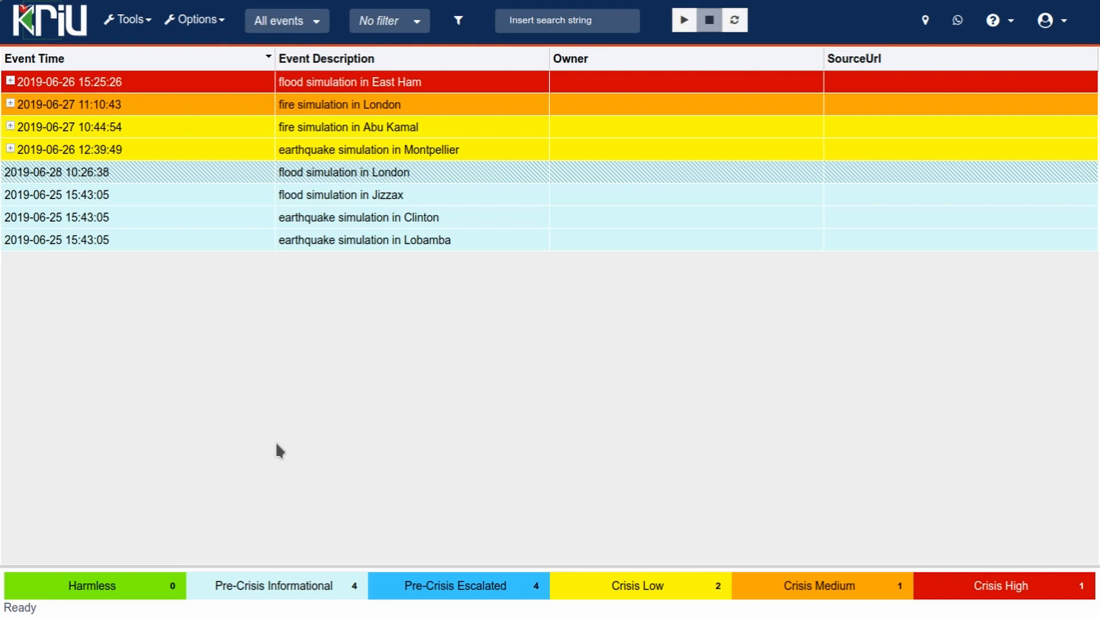
- Start a milestone template in the configuration tools, named "Flood Protocol" with the description "Flood template defined in 2019-06-26"
left_click(121, 23)
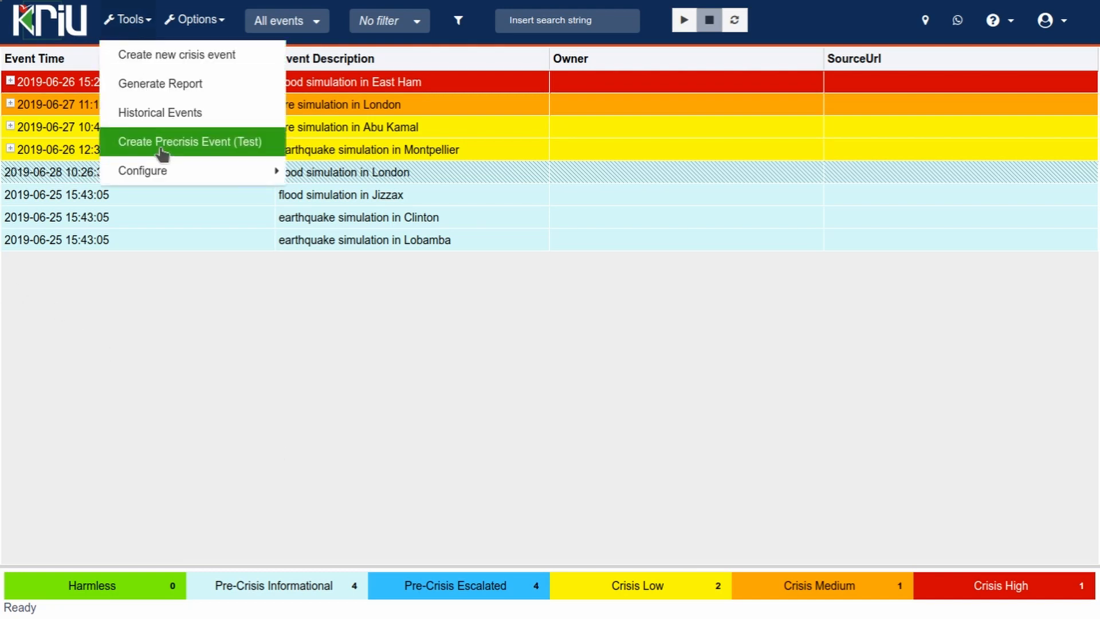
mouse_move(179, 178)
left_click(332, 214)
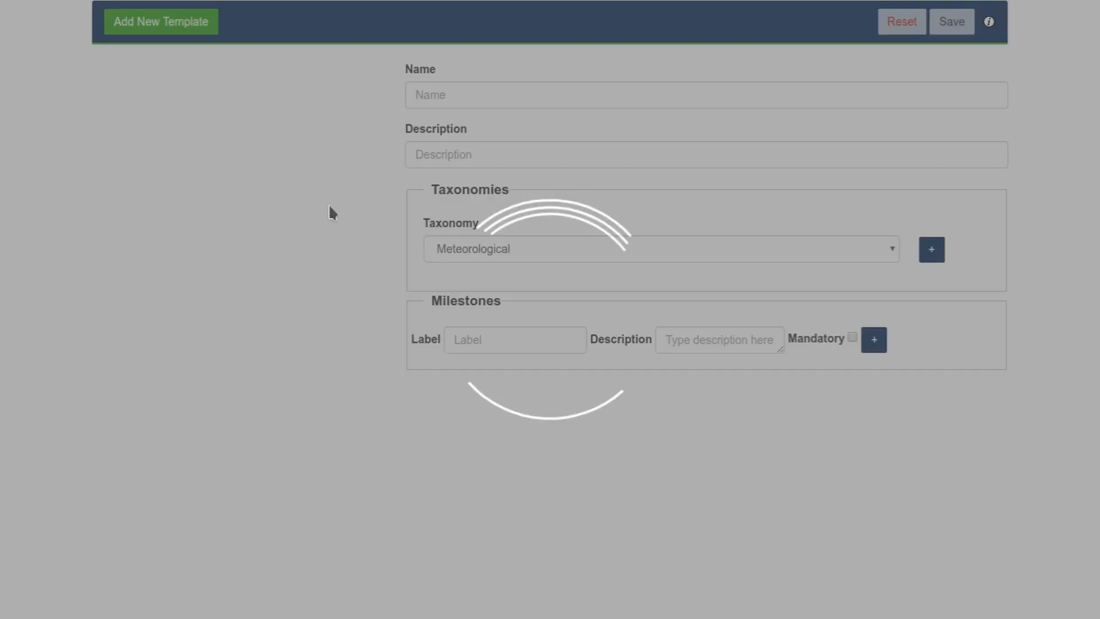
left_click(466, 93)
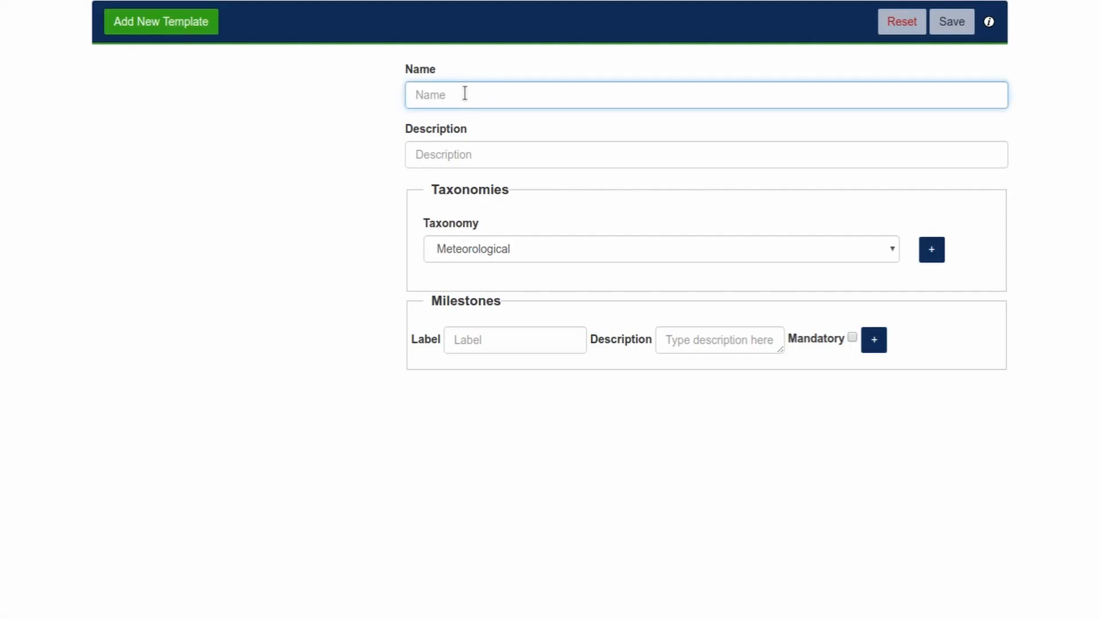
type("Flood Protocol")
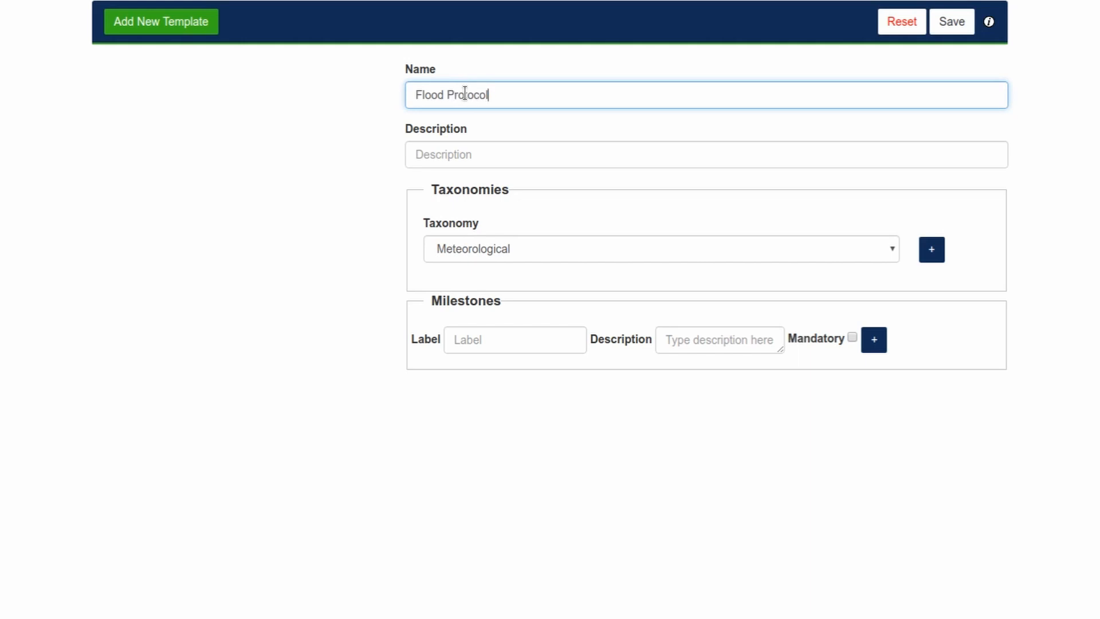
key("Tab")
type("F")
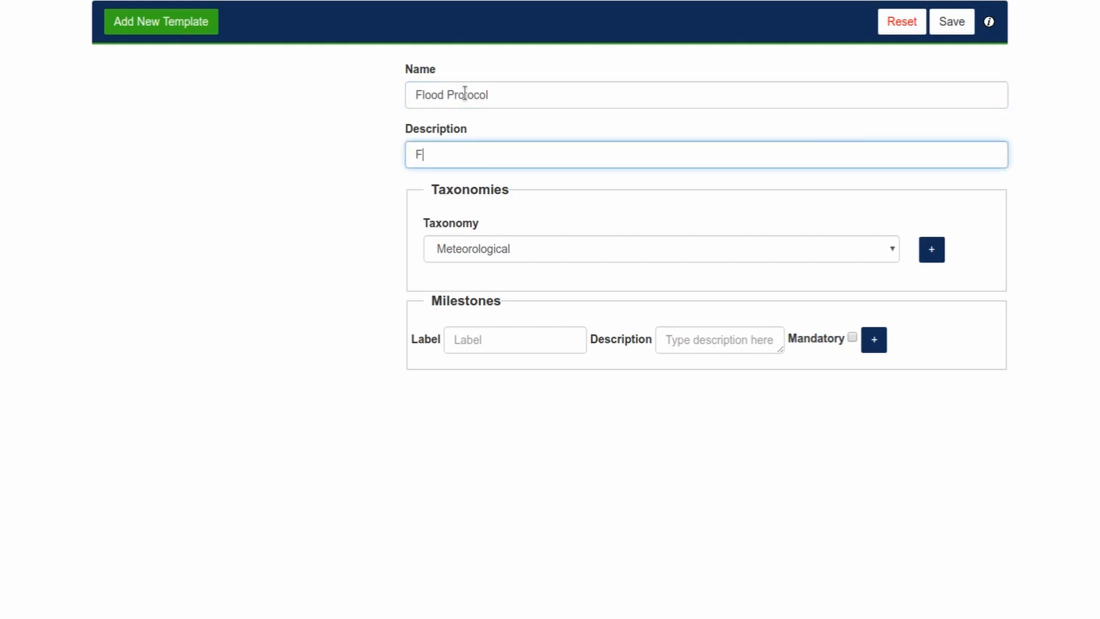
type("lood template defined in 2019-06-26")
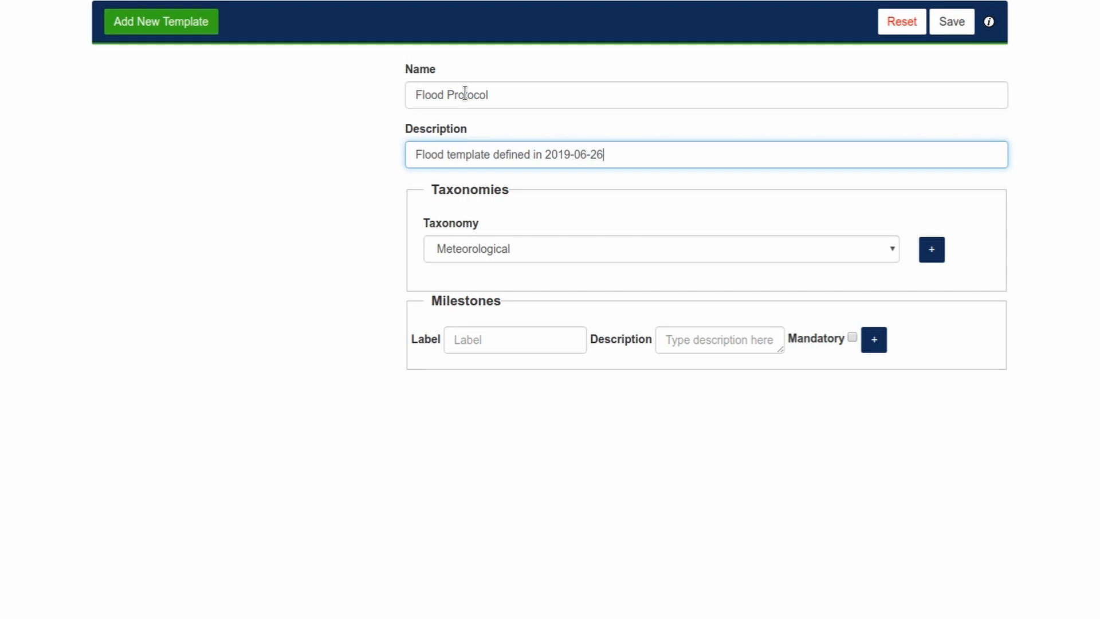
- Add the "Hydrological and hydraulic" taxonomy to the Flood Protocol template
left_click(891, 252)
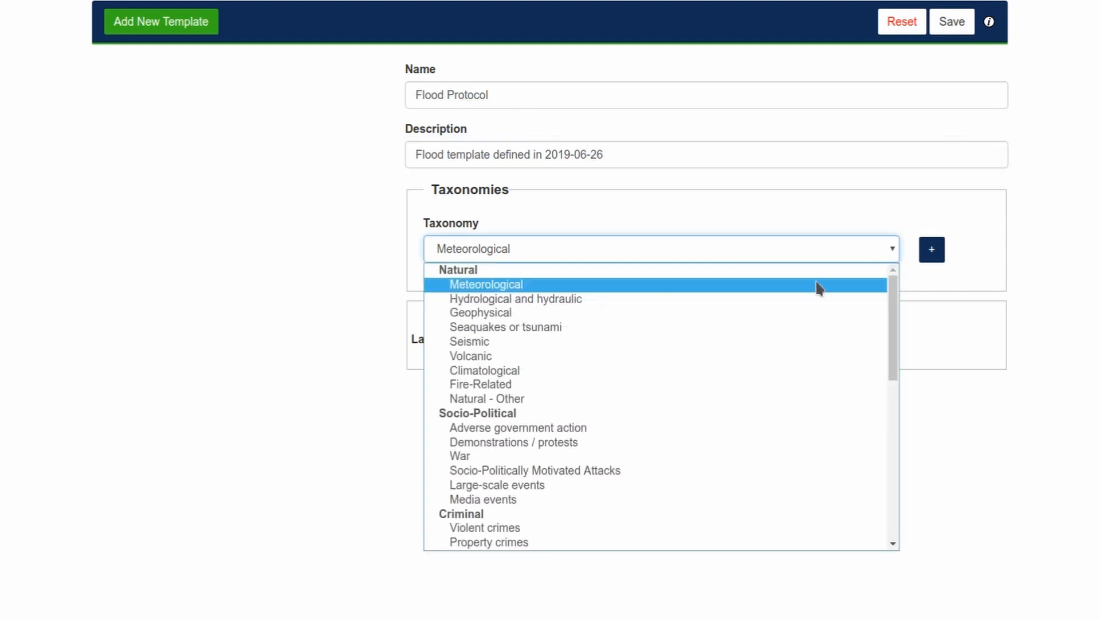
left_click(654, 298)
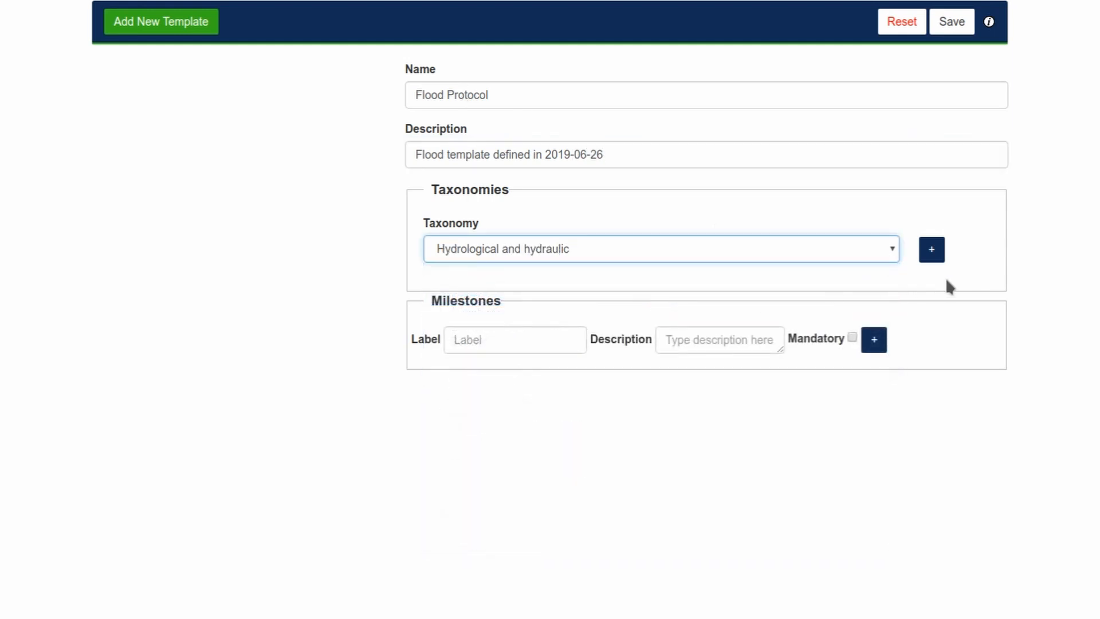
left_click(932, 252)
- Add a first milestone labelled "Check people's health in offices" to the template
left_click(557, 359)
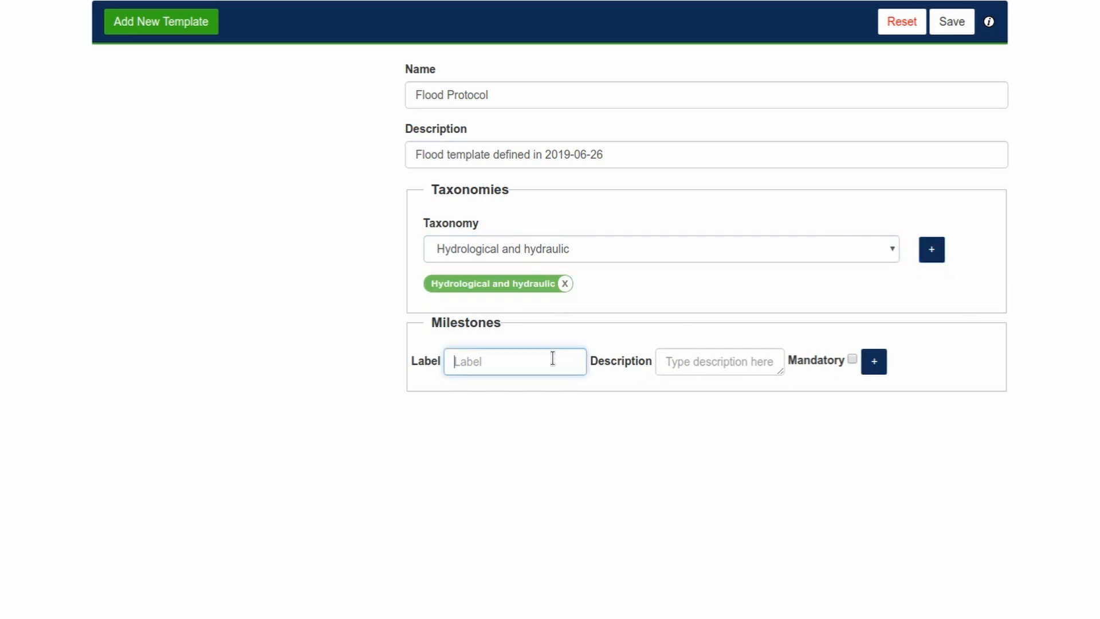
type("Check people's health in offices")
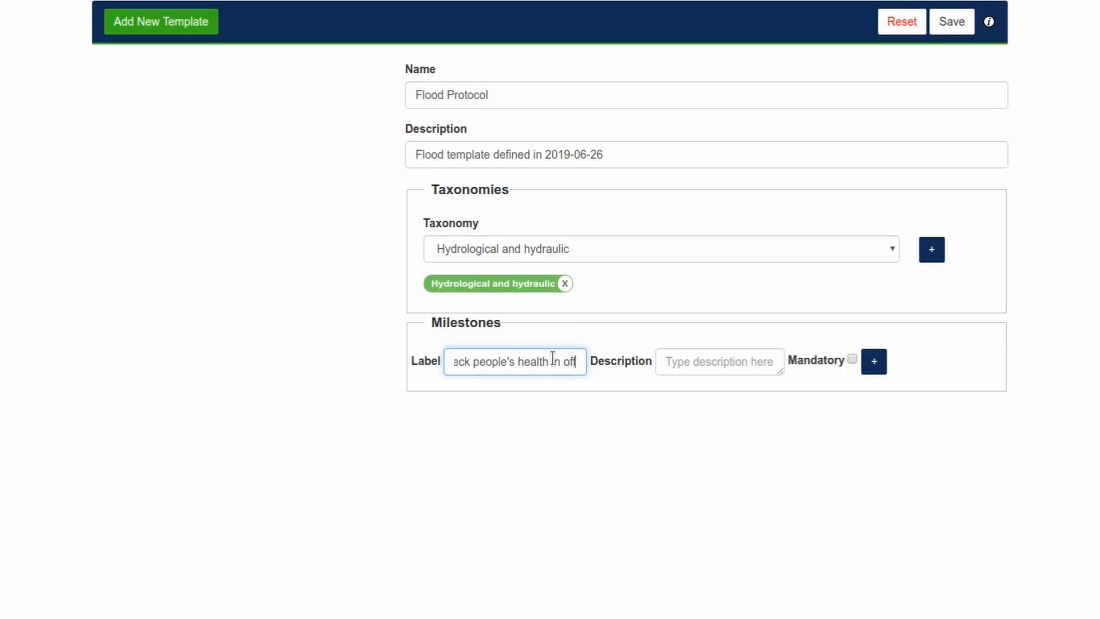
left_click(873, 362)
- Add the milestone "Check for damages in warehouses and move assets upstairs whenever possible" and save the template
left_click(505, 398)
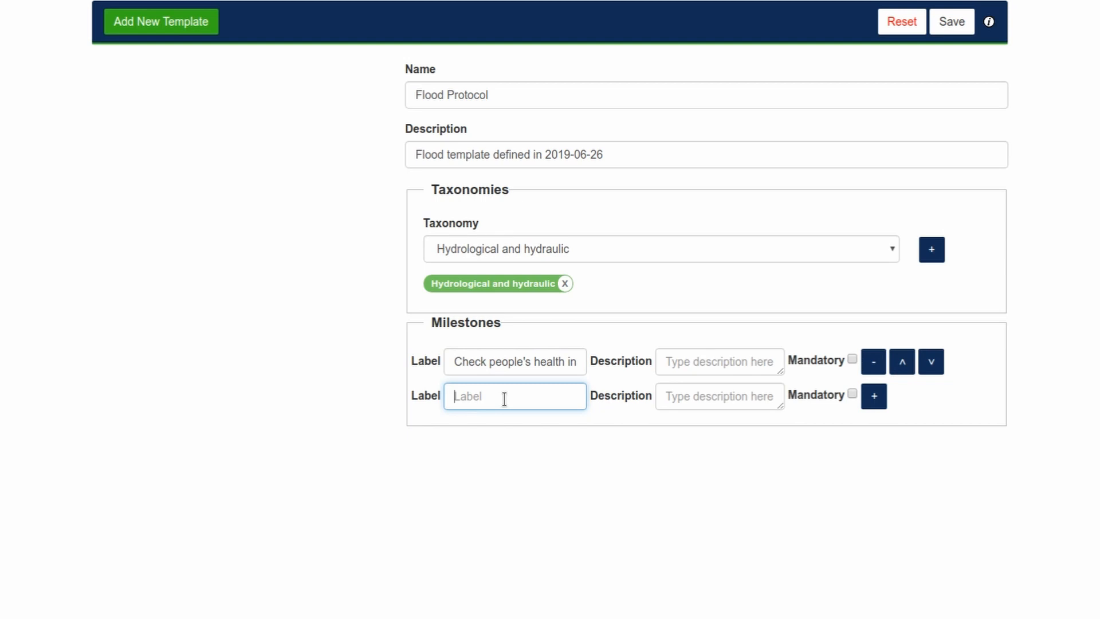
type("Check for damages in warehou")
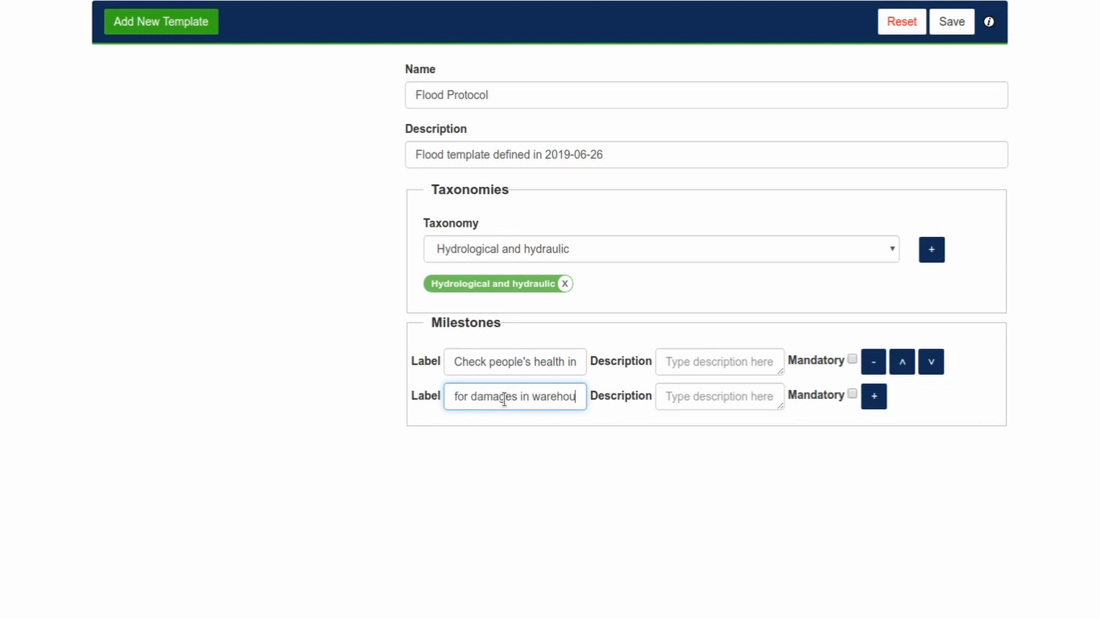
type("ses and move ")
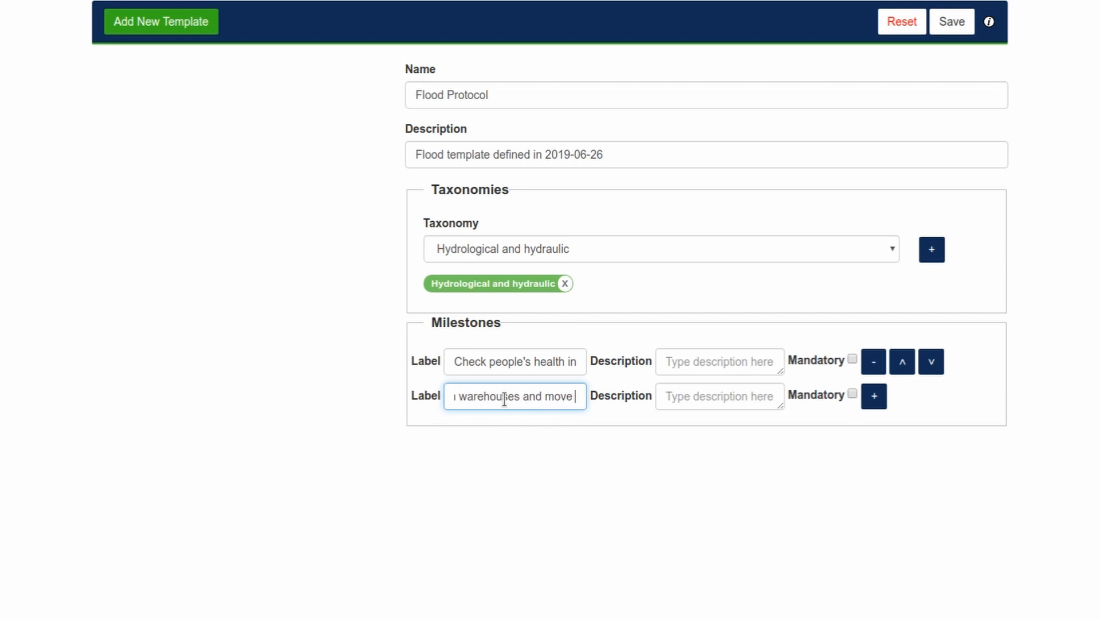
type("assets upsta")
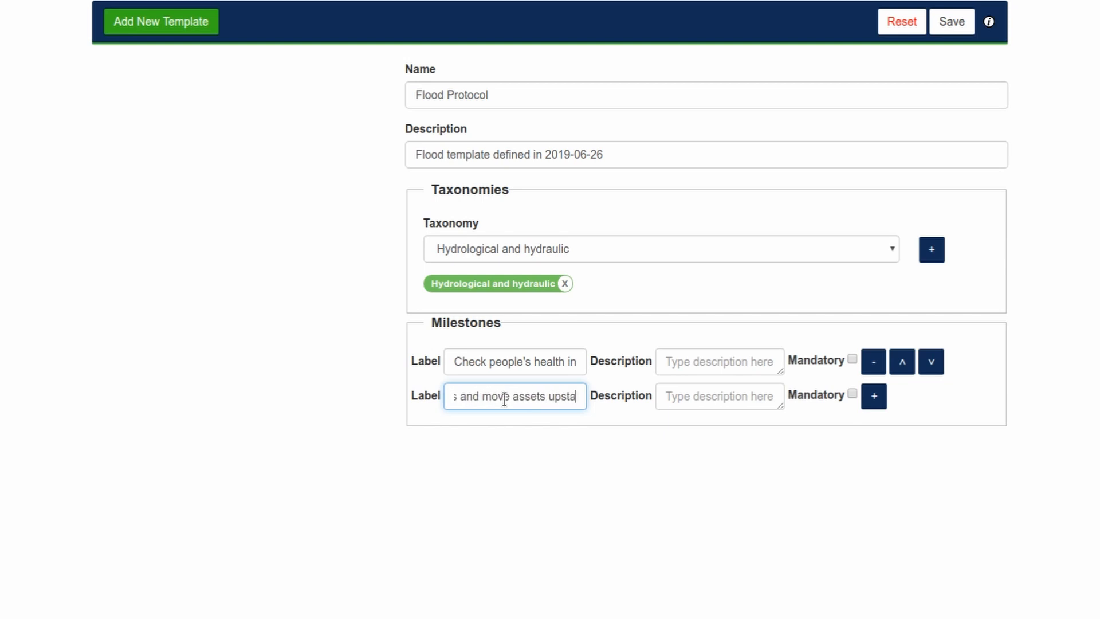
type("irs whenever possible")
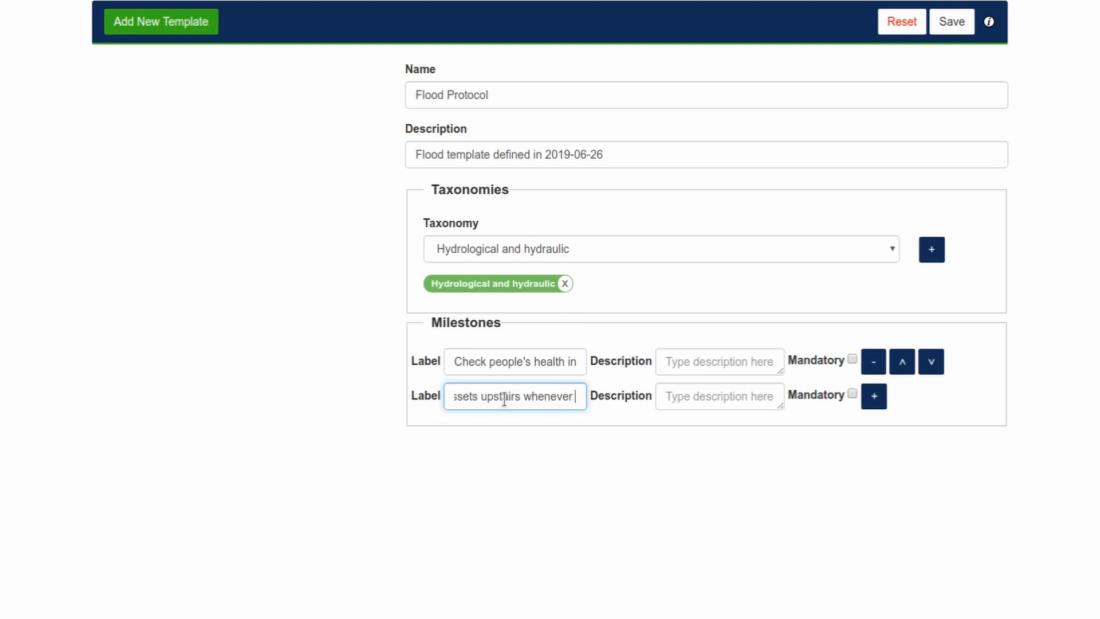
left_click(874, 396)
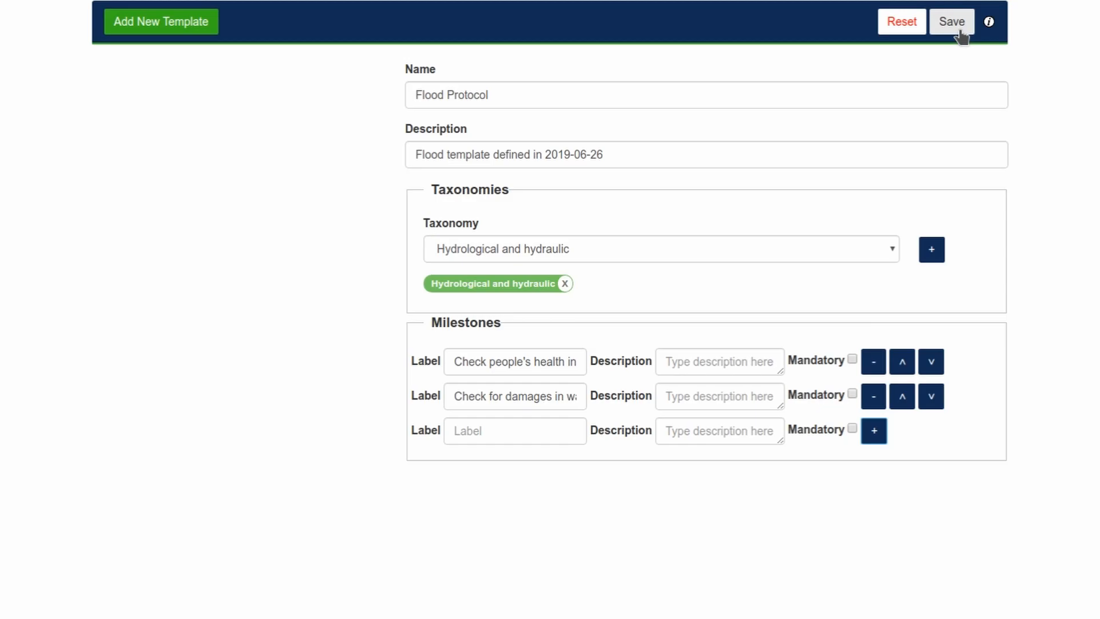
left_click(960, 34)
left_click(751, 200)
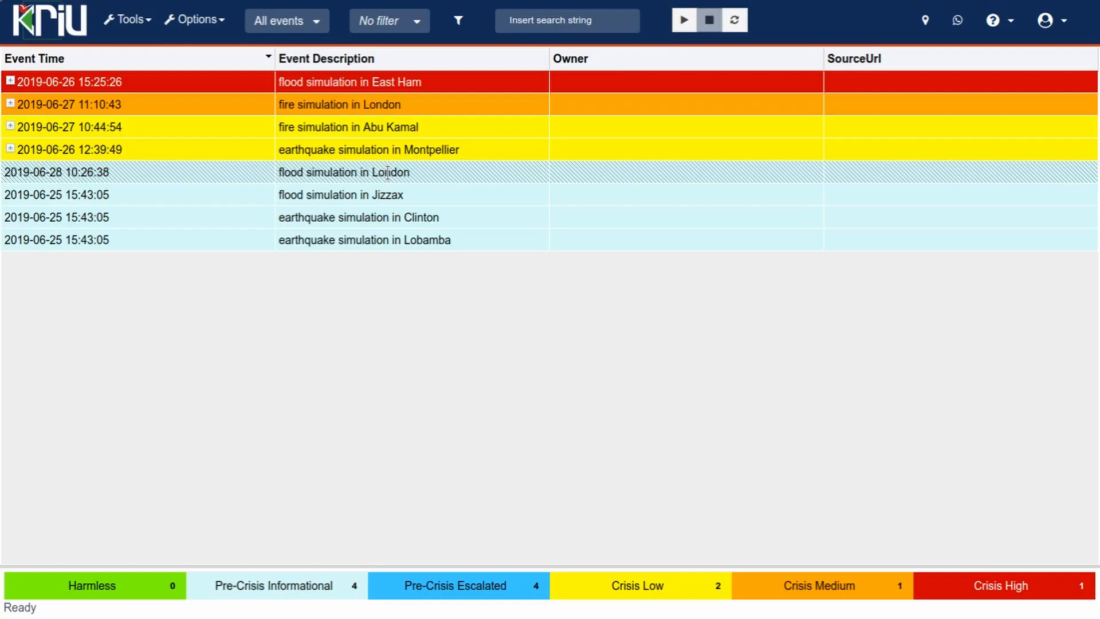
- Start opening a crisis event from the London flood pre-crisis event, with Flood Protocol as its milestone template
right_click(388, 172)
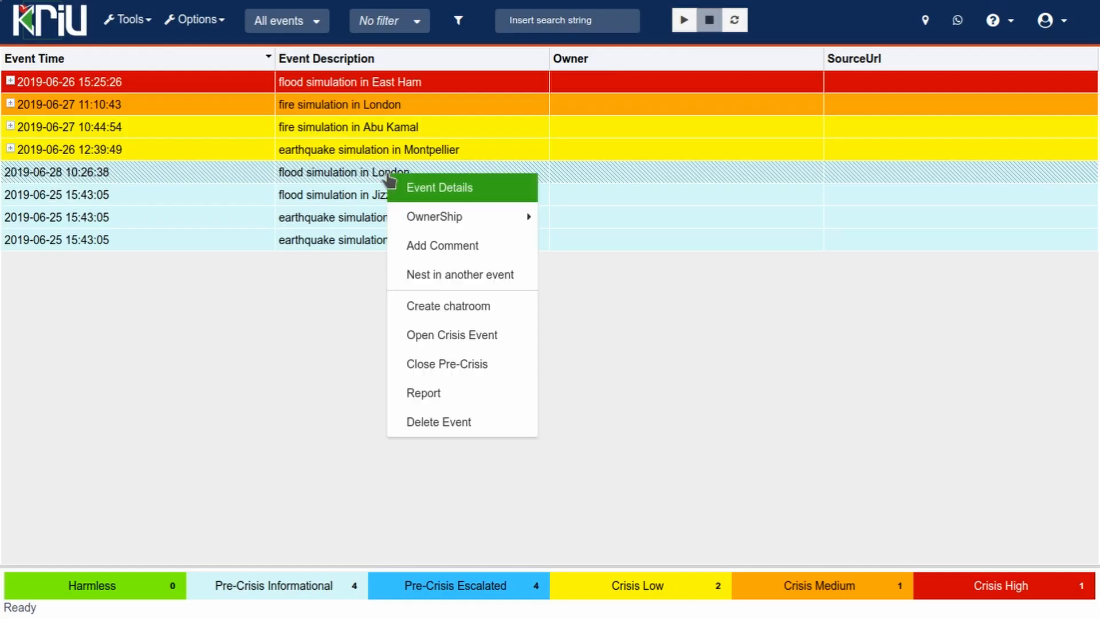
left_click(452, 335)
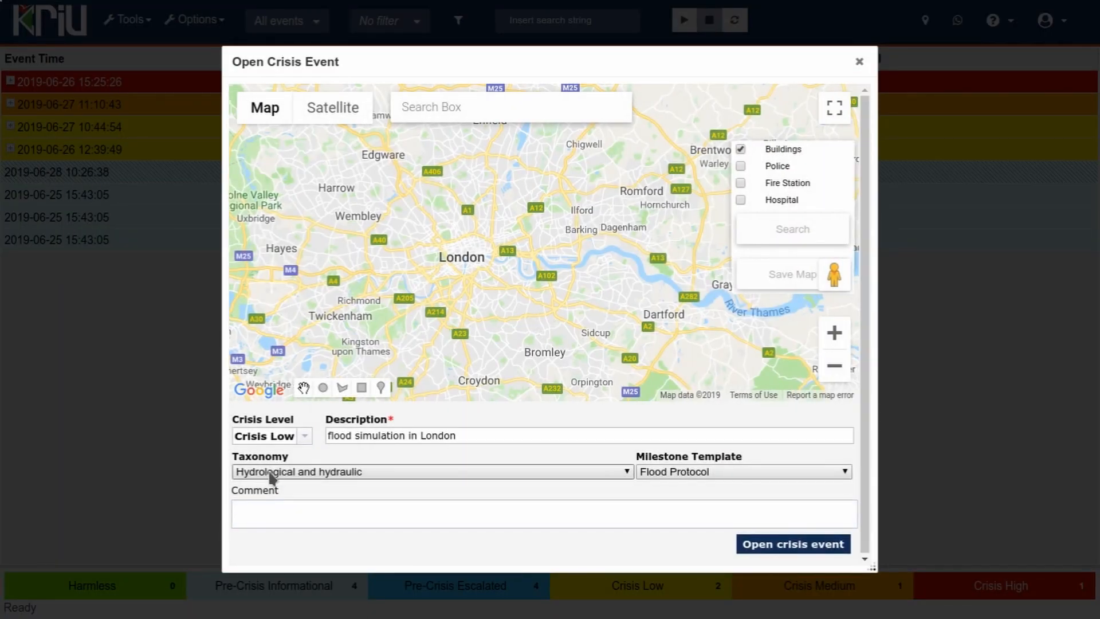
left_click(704, 474)
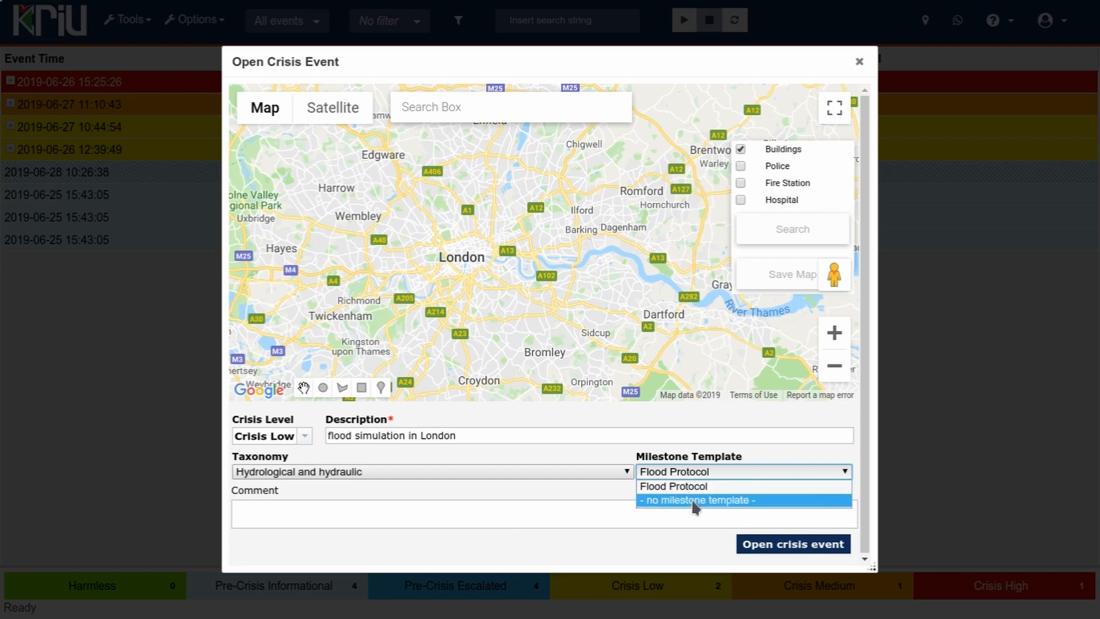
left_click(696, 487)
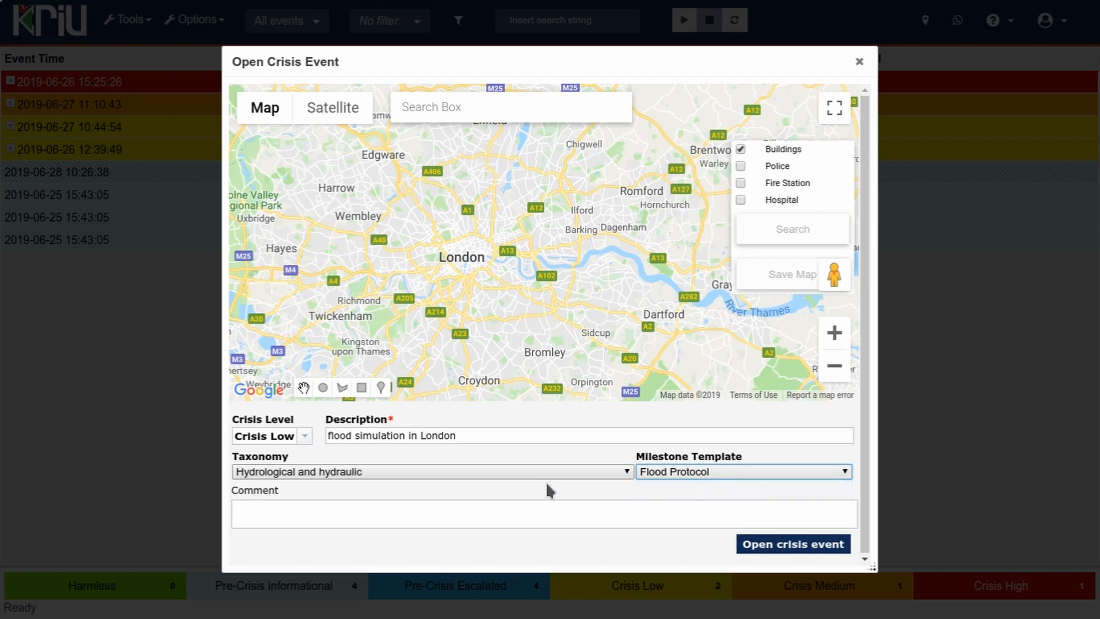
- Mark a circular area on the map, centred just east of central London, and search it for buildings
left_click(322, 388)
left_click_drag(437, 226, 440, 355)
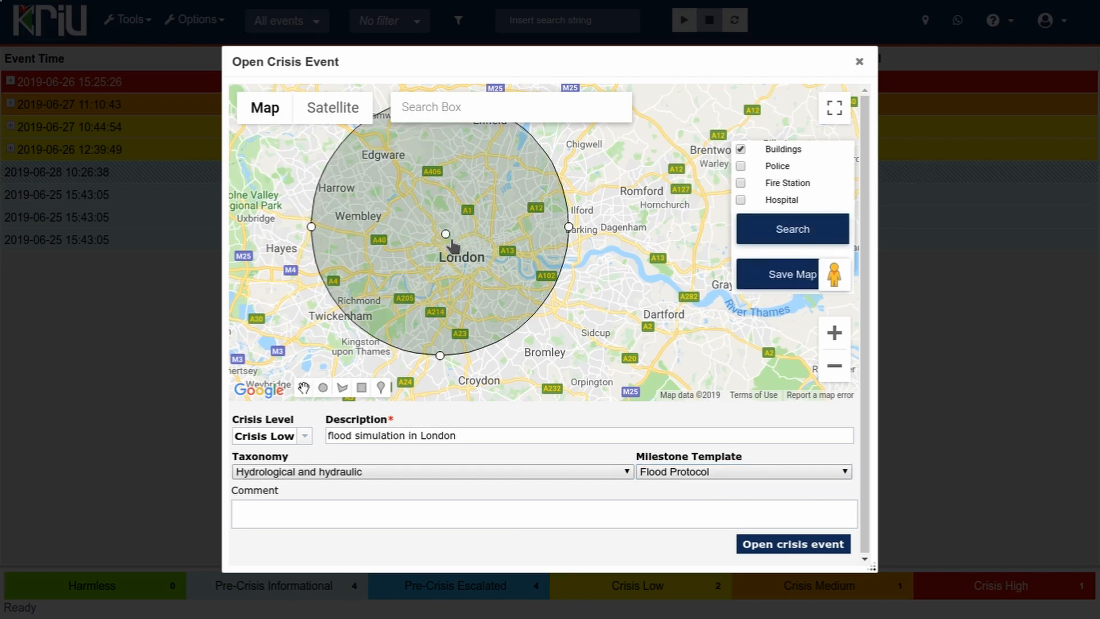
left_click_drag(451, 244, 507, 279)
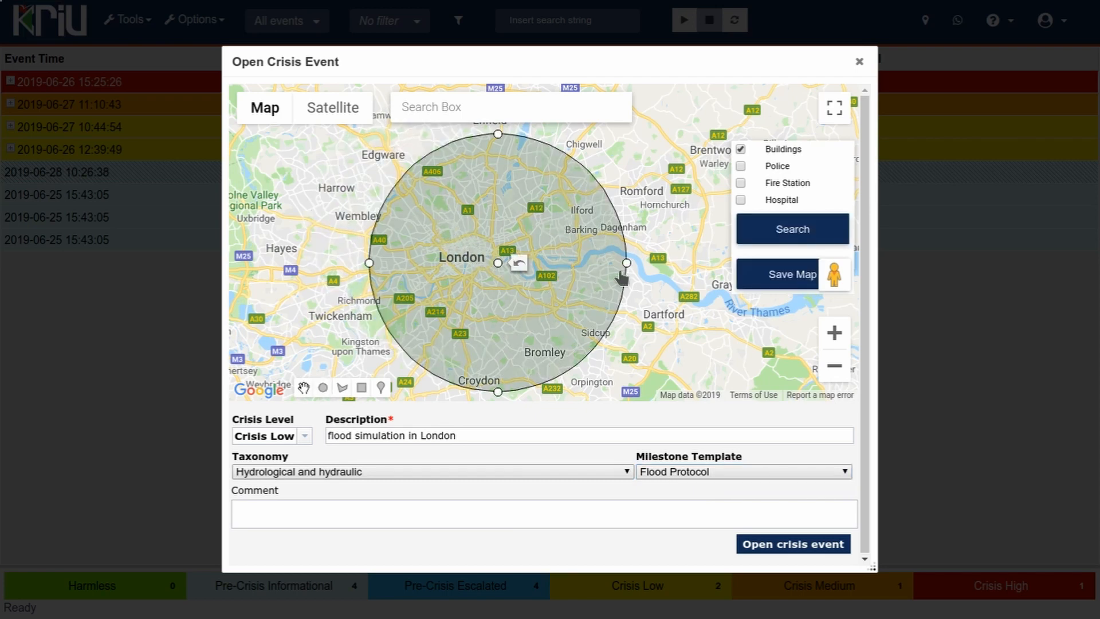
left_click(765, 248)
- Set the crisis level to Crisis High and open the crisis event for the London flood
left_click(303, 438)
left_click(291, 486)
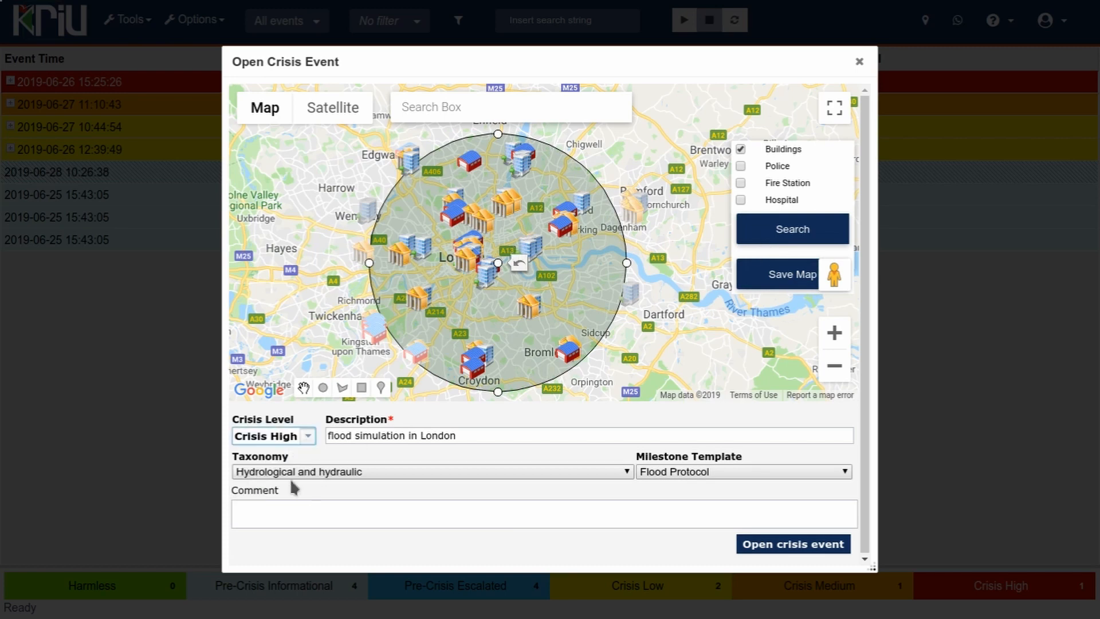
left_click(814, 546)
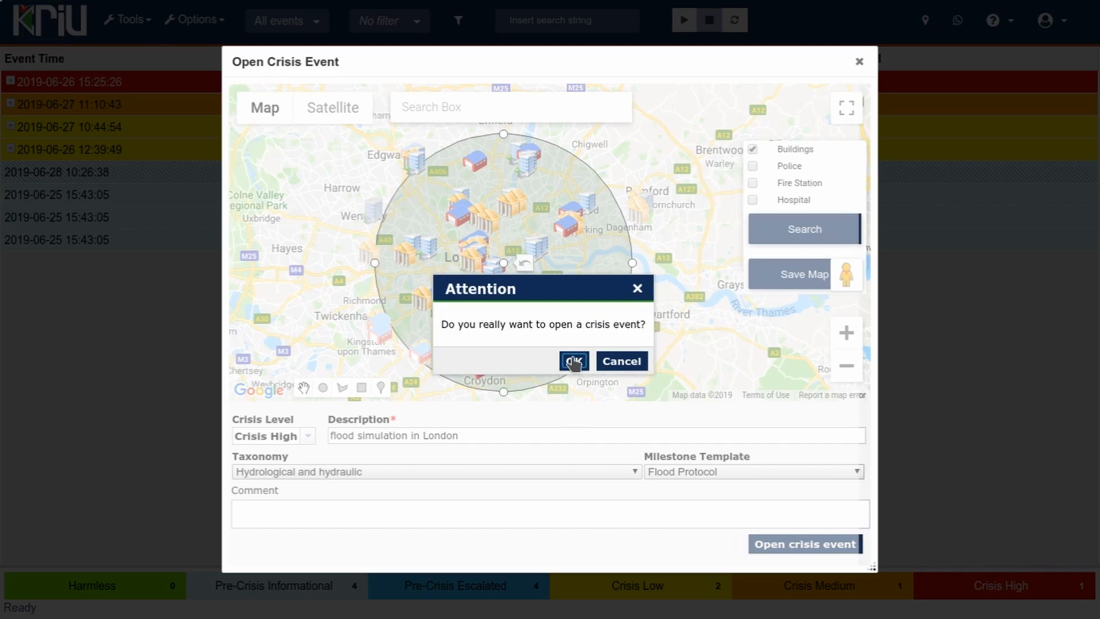
left_click(574, 361)
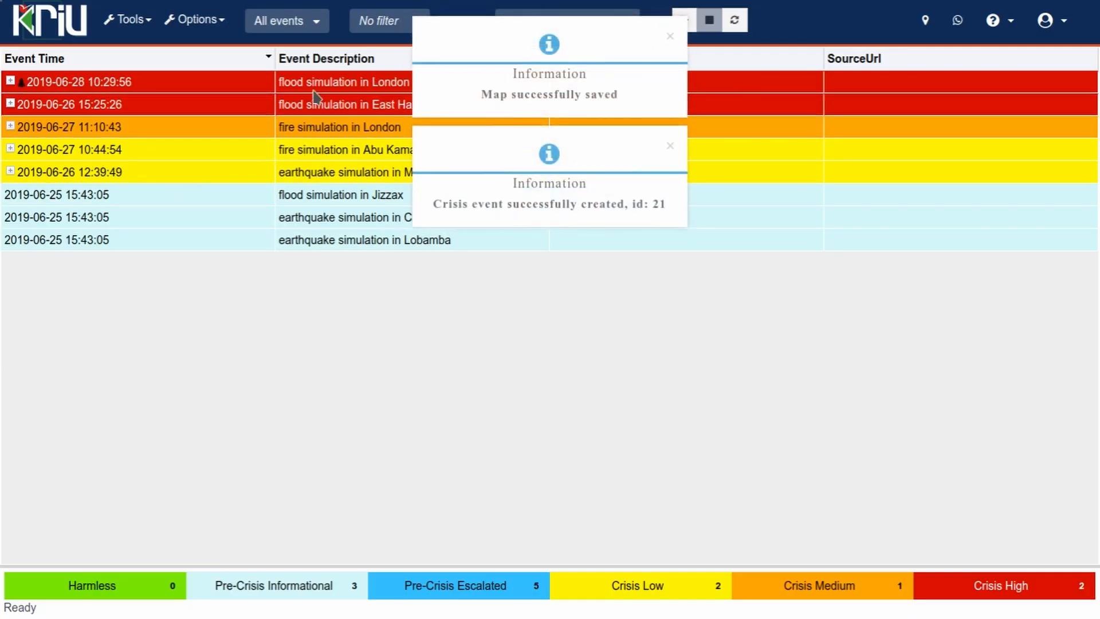
- Open the crisis management view of the London flood crisis and show its event information
right_click(299, 82)
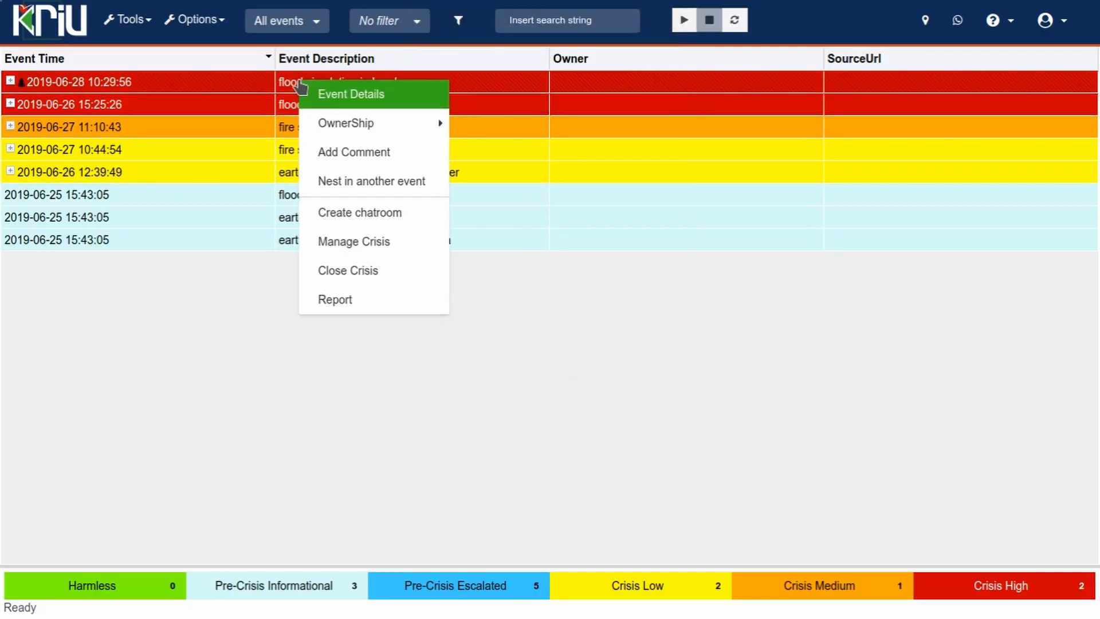
left_click(319, 242)
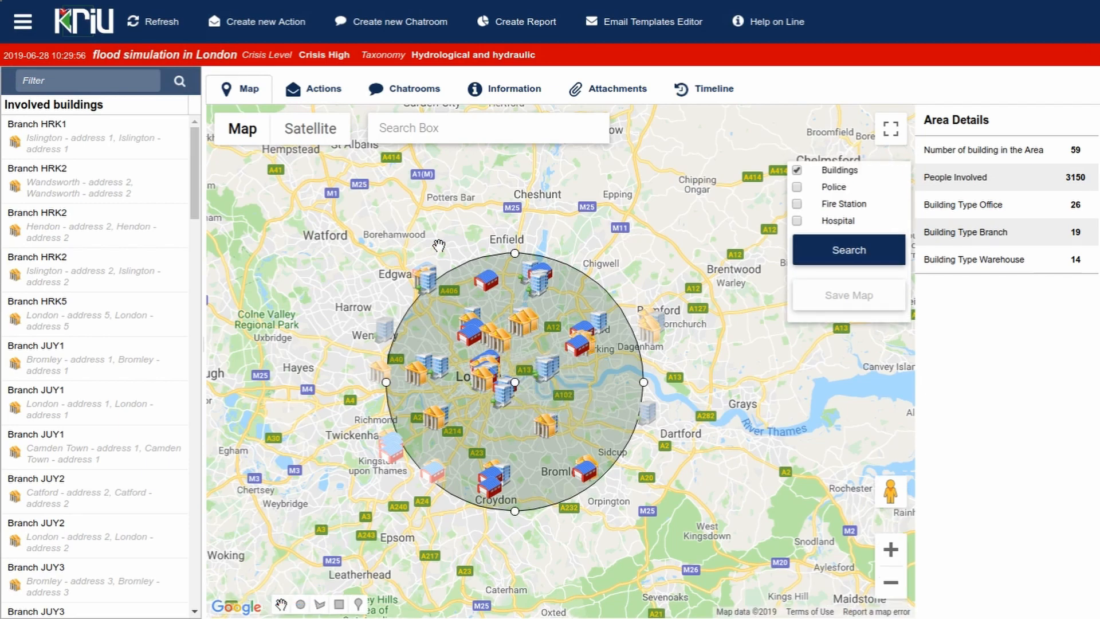
left_click(488, 90)
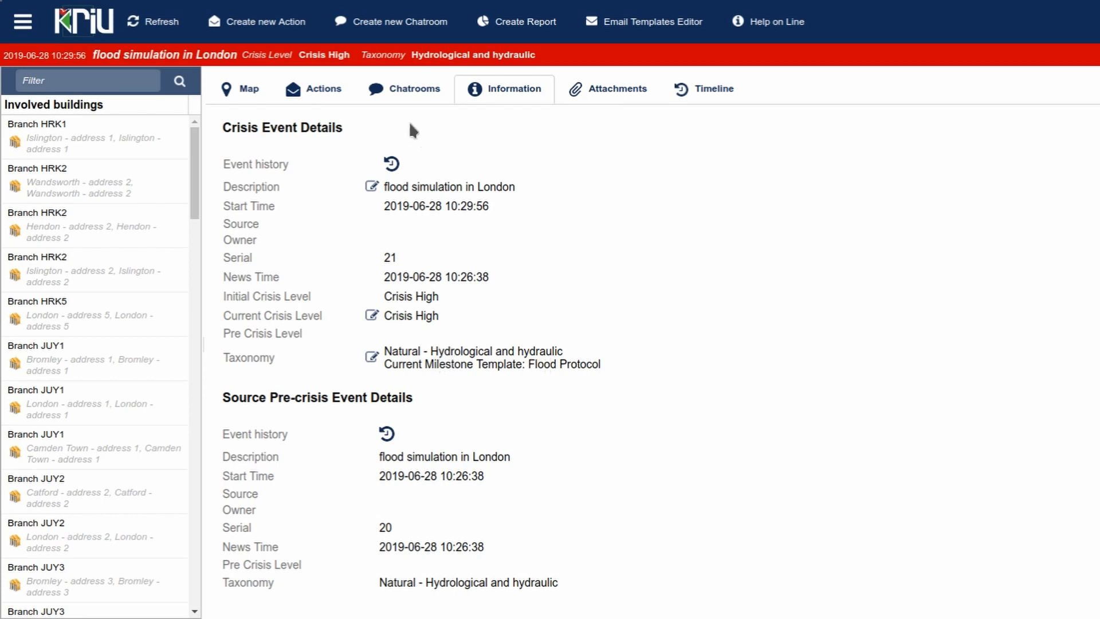
- Examine the actions listed under each of the crisis's two milestones, ending on "Check people's health in offices"
left_click(334, 92)
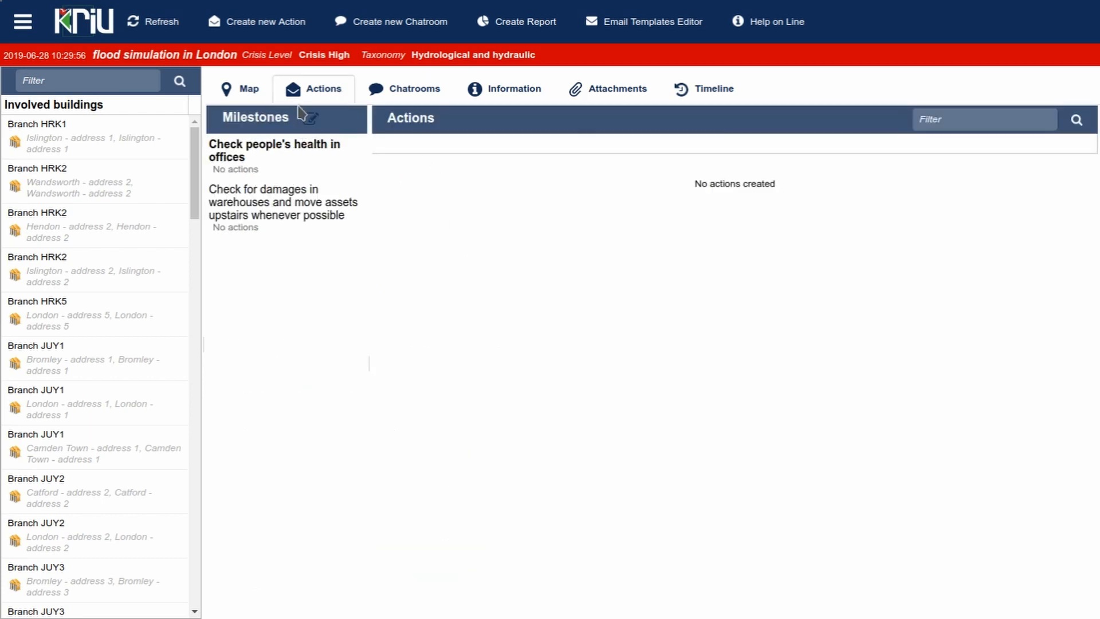
left_click(278, 209)
left_click(269, 167)
left_click(269, 202)
left_click(259, 164)
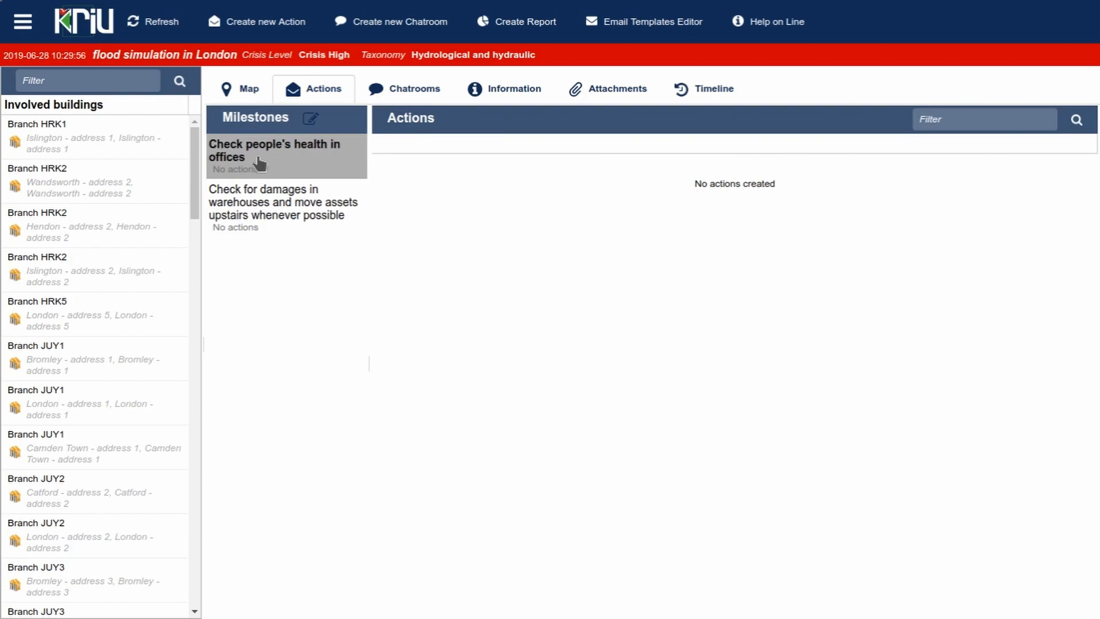
- Create the action "Contact the office managers" under the milestone "Check people's health in offices" and send its notifications
left_click(252, 23)
left_click(259, 73)
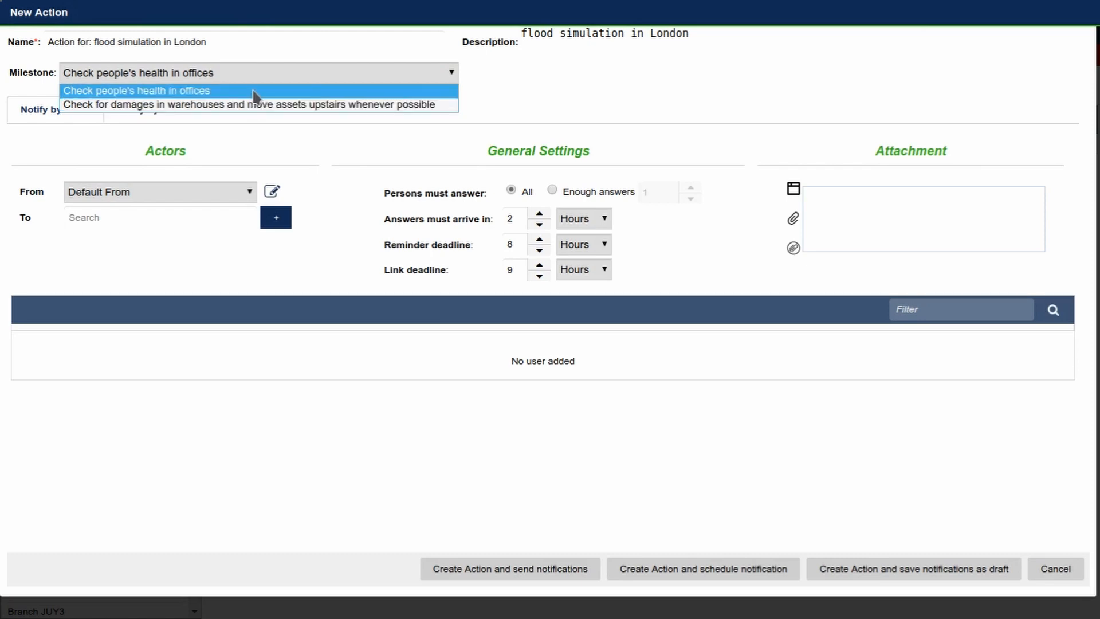
left_click(254, 91)
left_click_drag(207, 42, 44, 42)
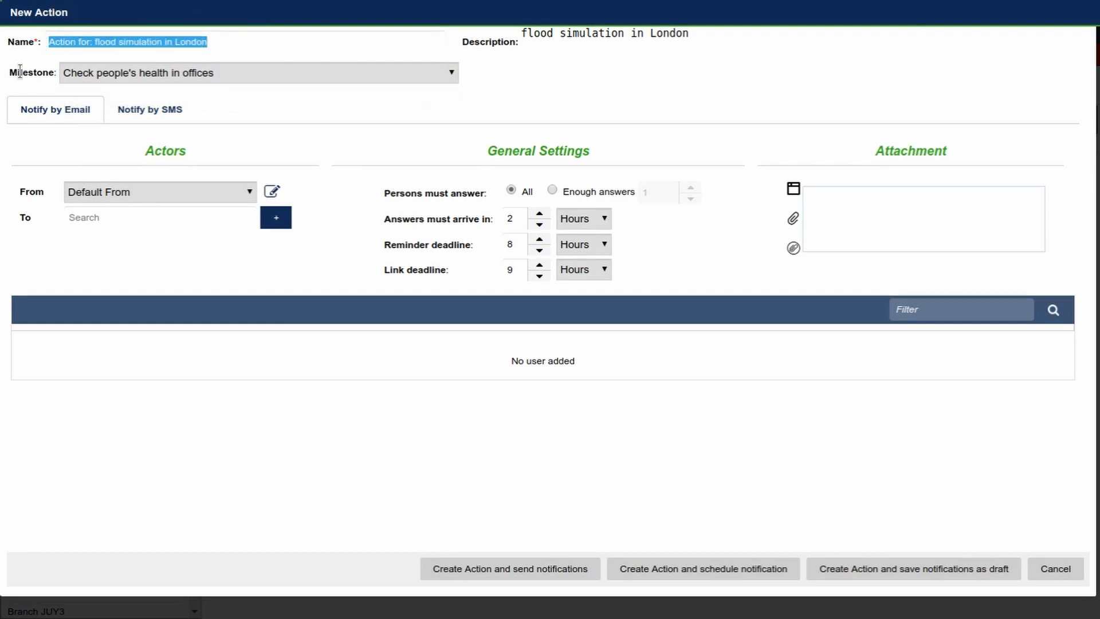
type("Contact the office managers")
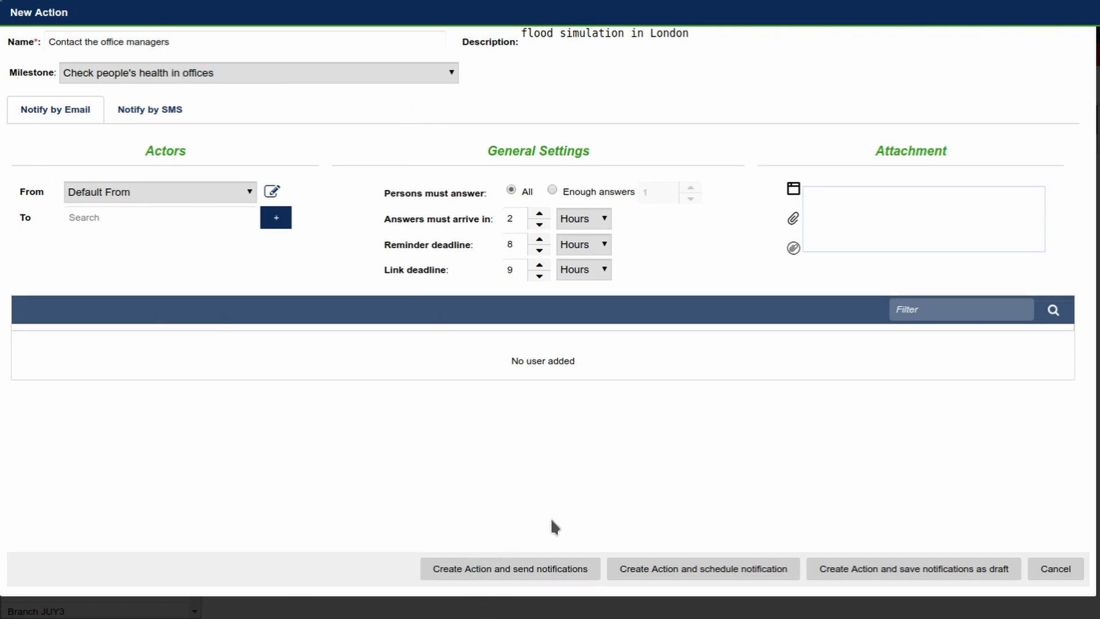
left_click(516, 571)
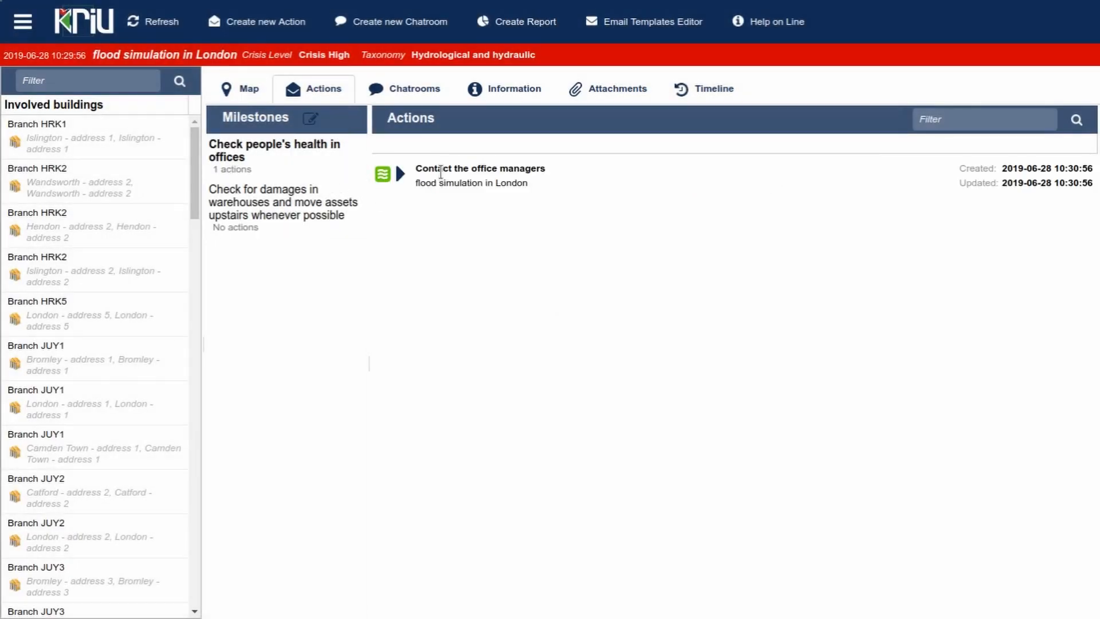
- Examine the history of the action "Contact the office managers" and the actions listed under both milestones
left_click(403, 176)
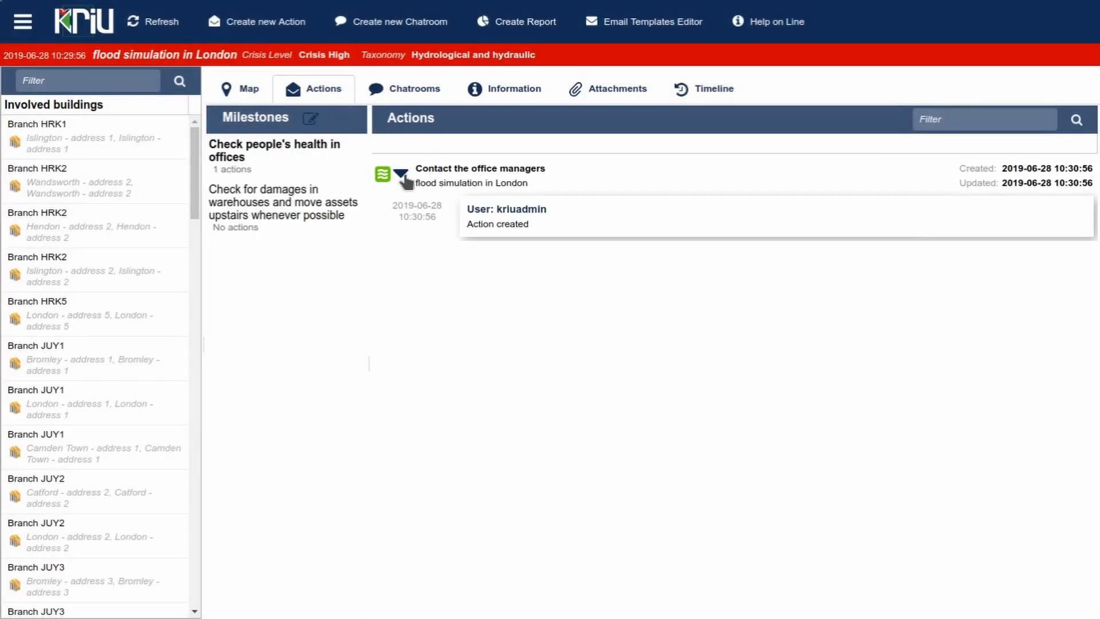
left_click(402, 175)
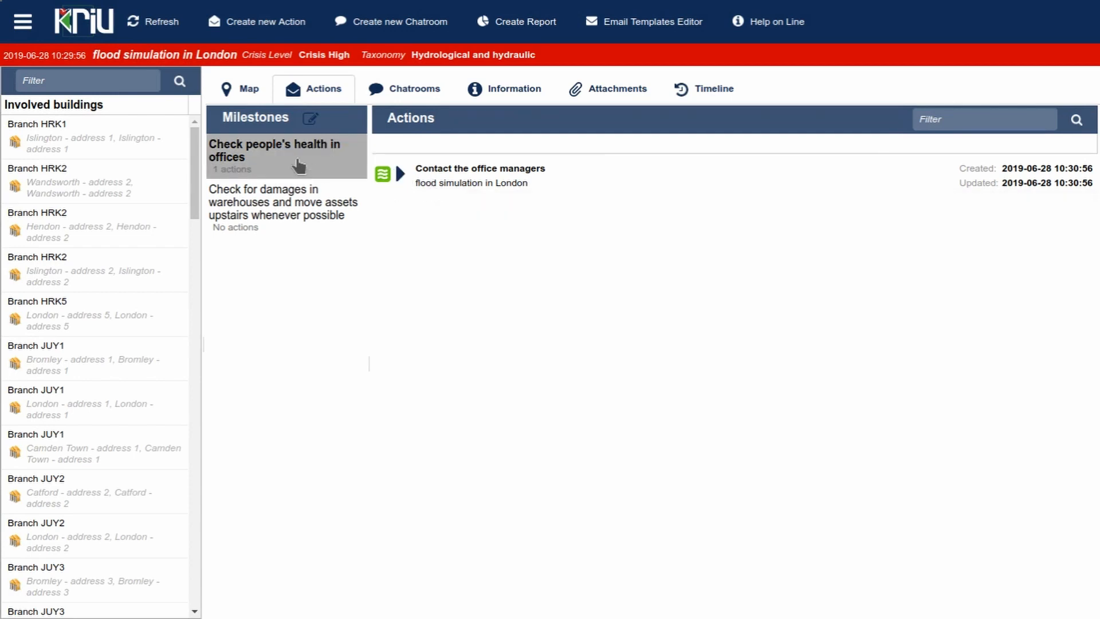
left_click(302, 211)
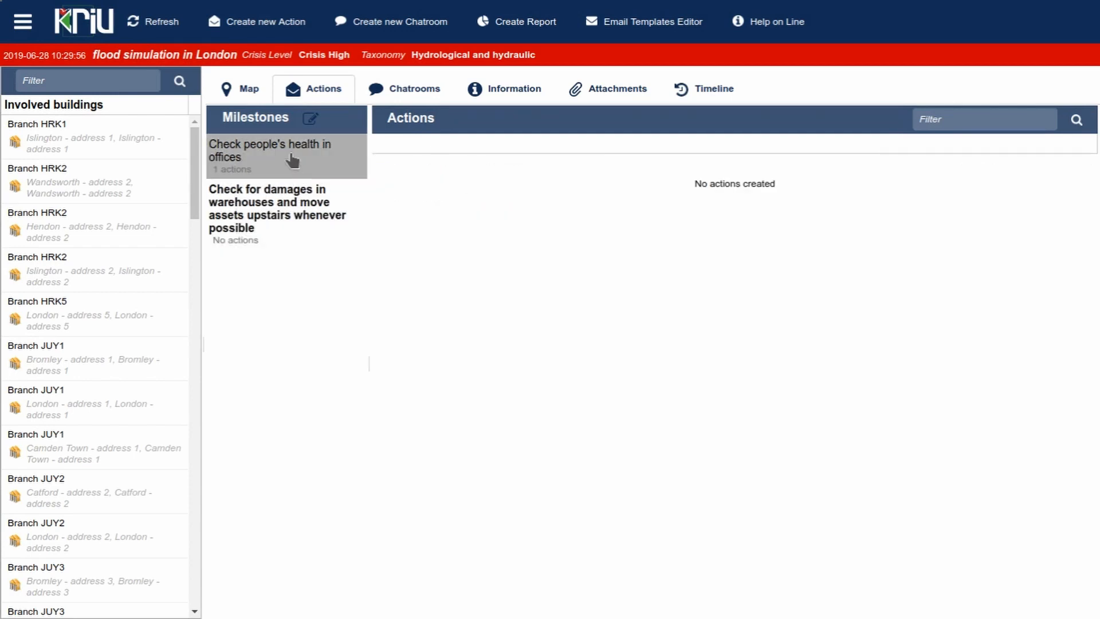
left_click(293, 161)
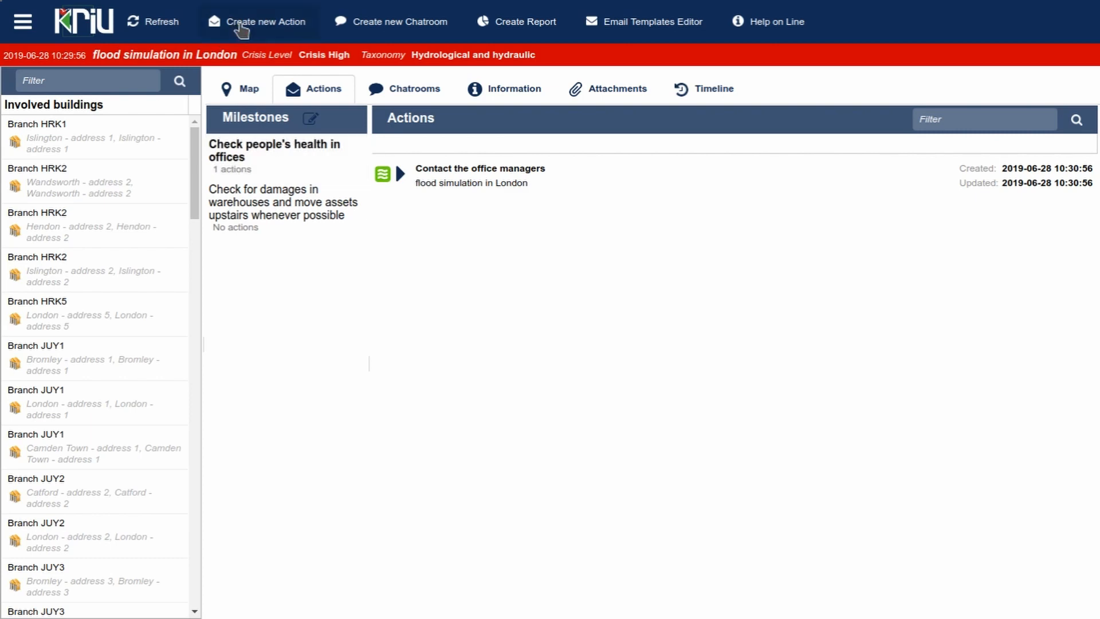
- Create the action "Contact the branch managers" under the milestone "Check people's health in offices" and send its notifications
left_click(241, 29)
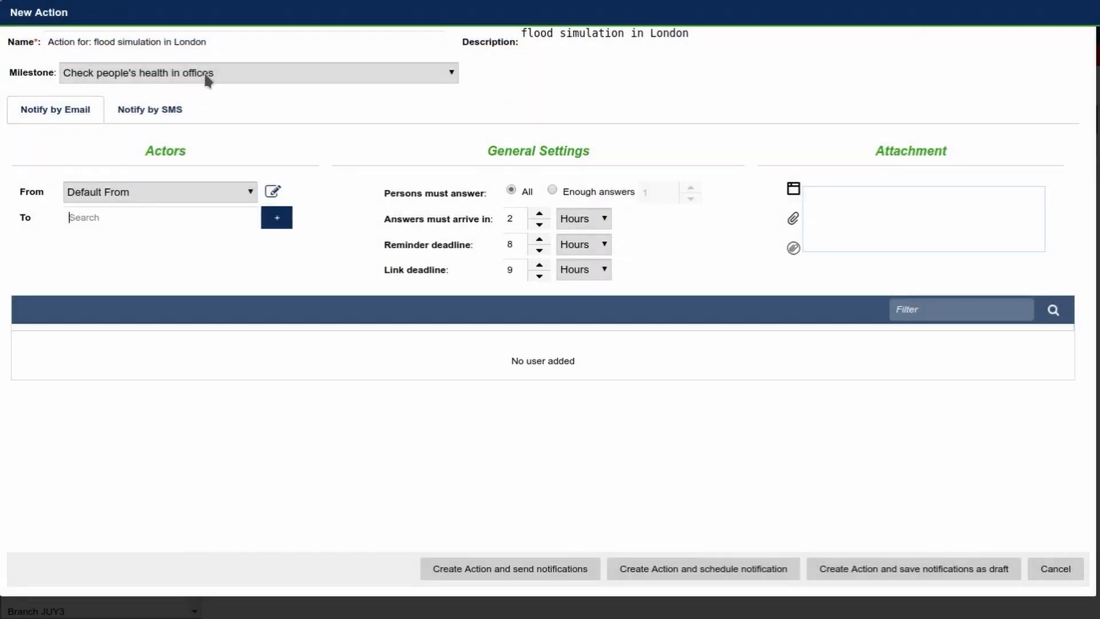
left_click_drag(211, 42, 3, 17)
type("Contact ")
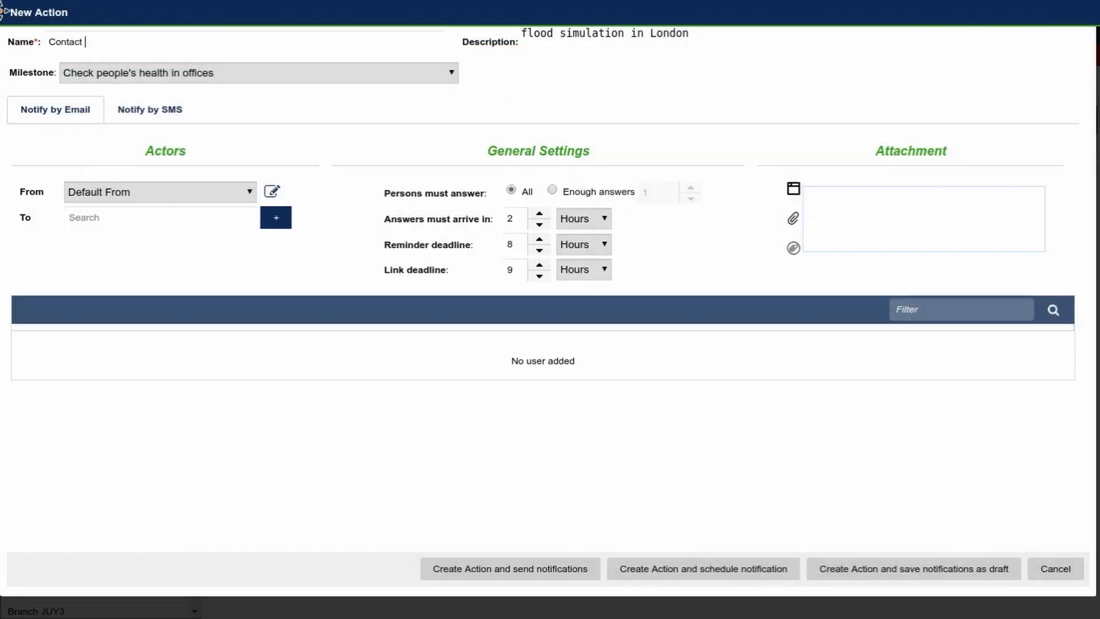
type("the branch managers")
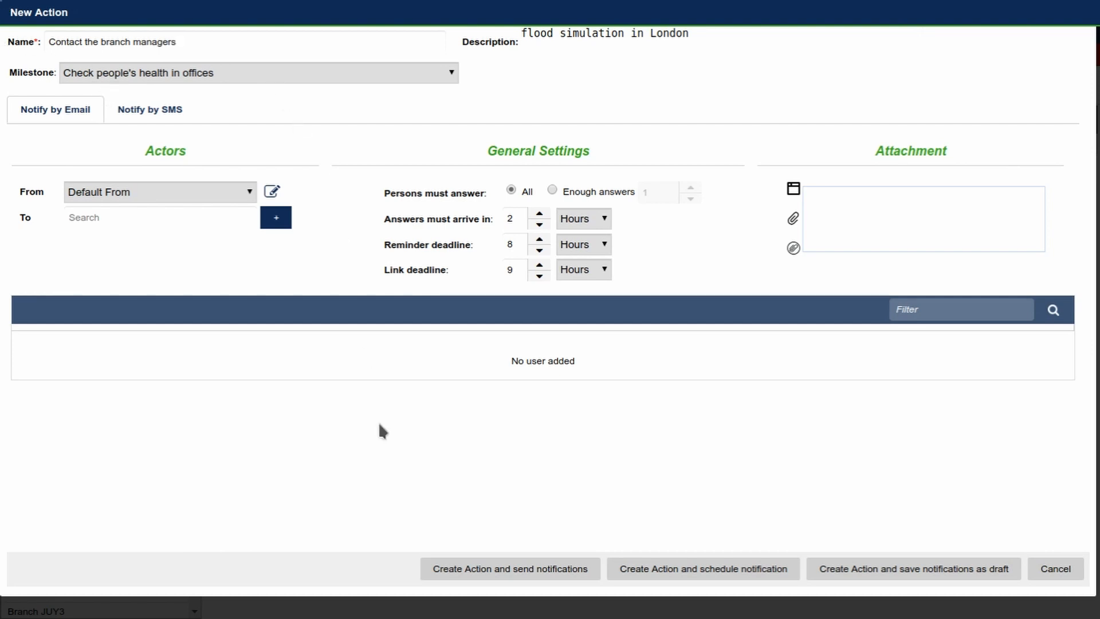
left_click(492, 571)
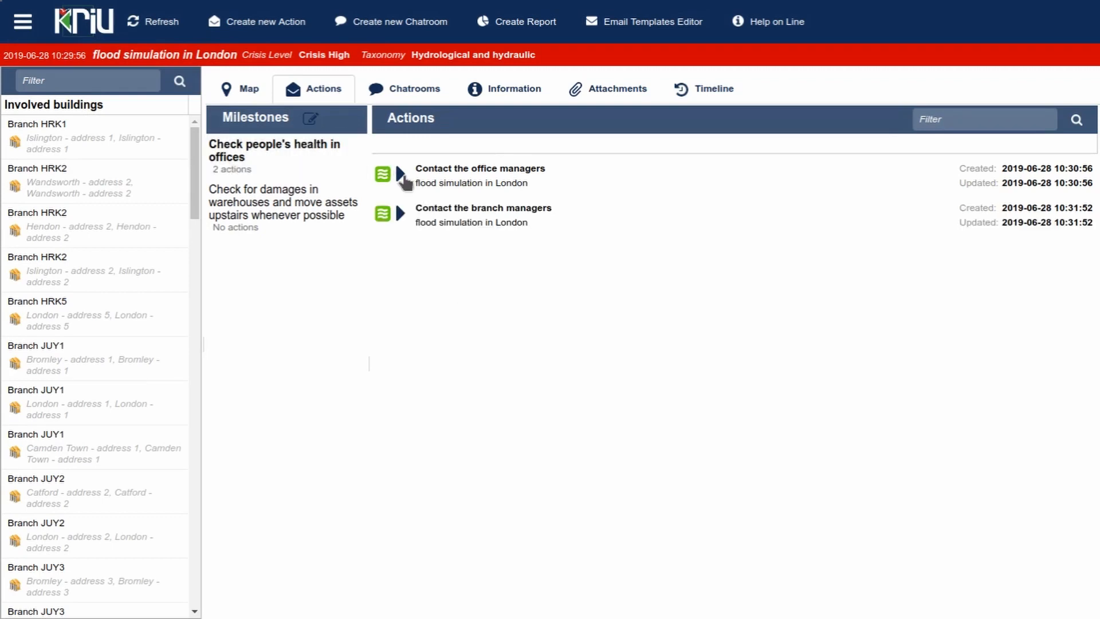
left_click(401, 175)
left_click(401, 175)
- Create the action "Contact the warehouse managers" under "Check for damages in warehouses and move assets upstairs whenever possible", send its notifications and review both milestones
left_click(229, 24)
left_click(202, 79)
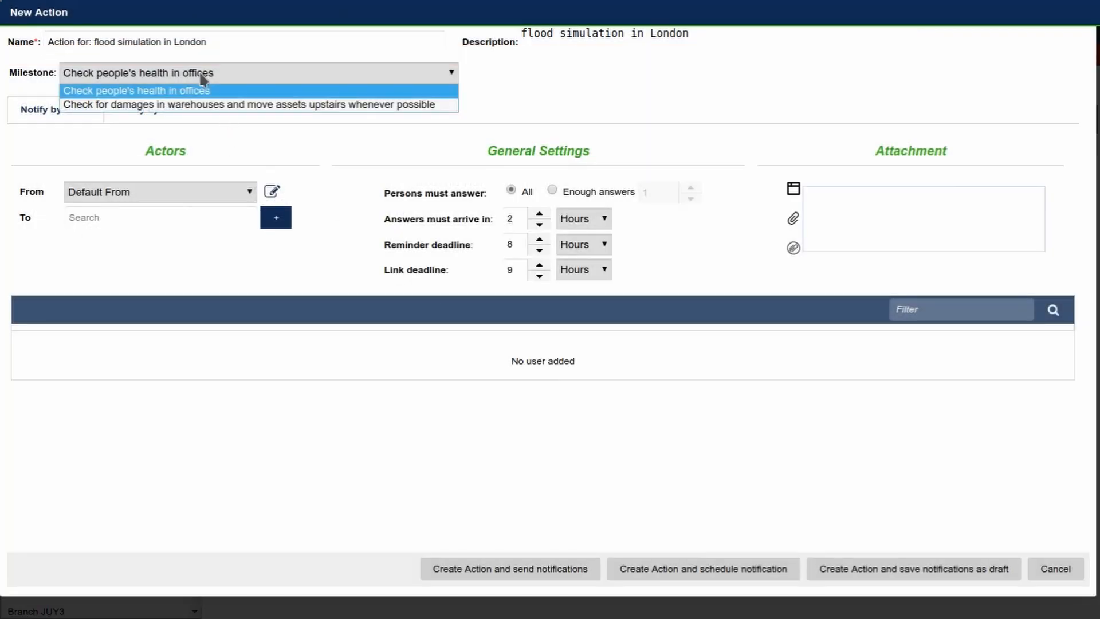
left_click(207, 105)
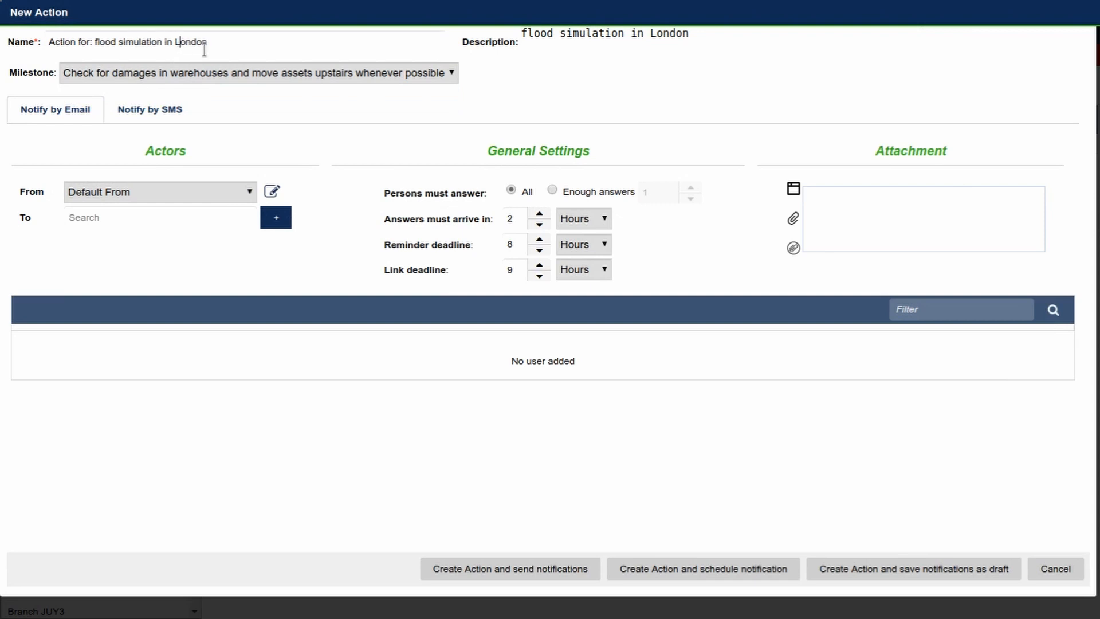
left_click_drag(208, 41, 30, 38)
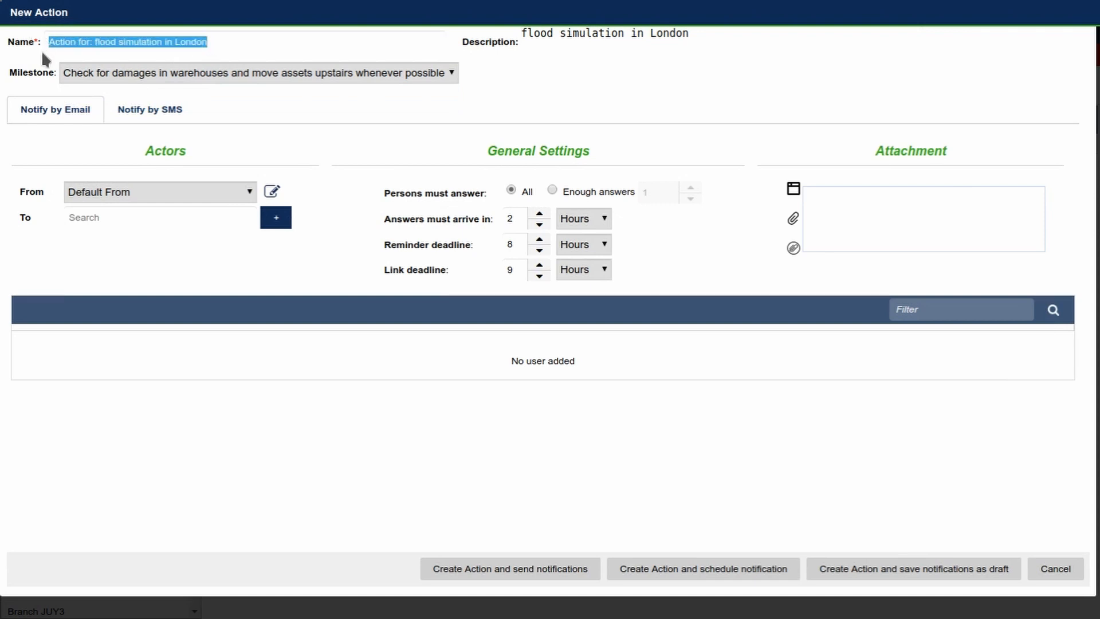
type("Contact the warehouse managers")
left_click(464, 571)
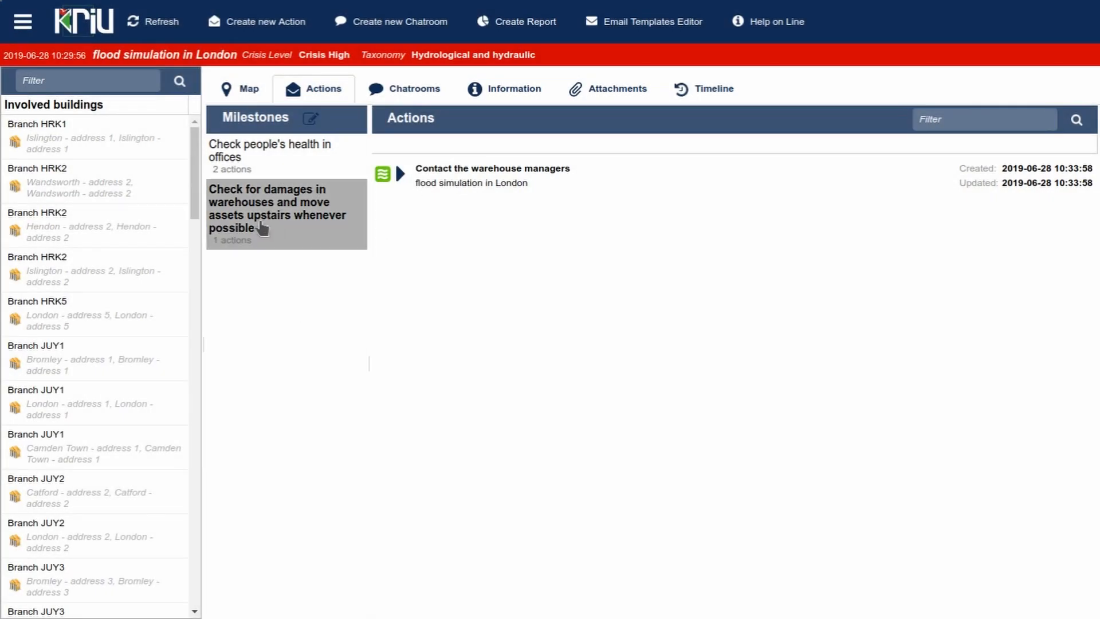
left_click(264, 166)
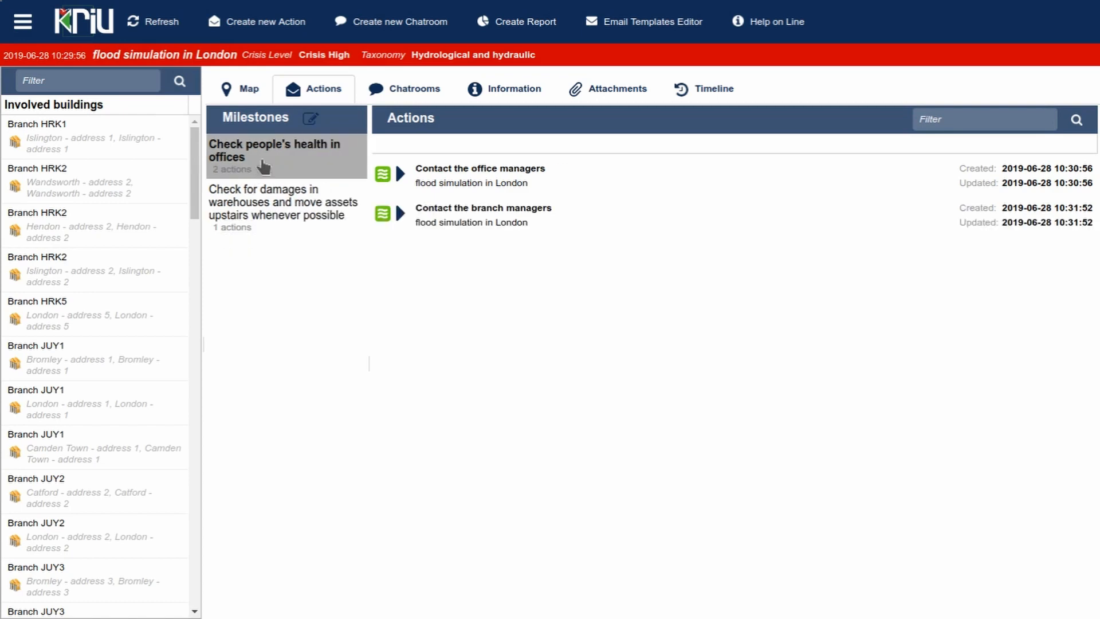
left_click(264, 217)
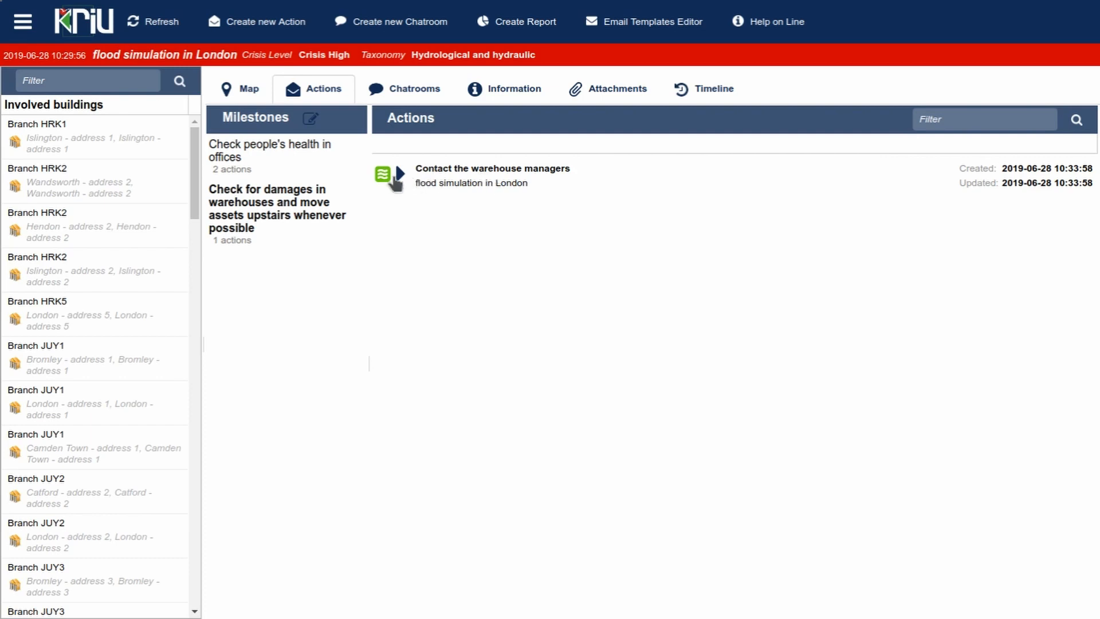
- Move the action "Contact the branch managers" to the milestone "Check for damages in warehouses and move assets upstairs whenever possible"
left_click(305, 165)
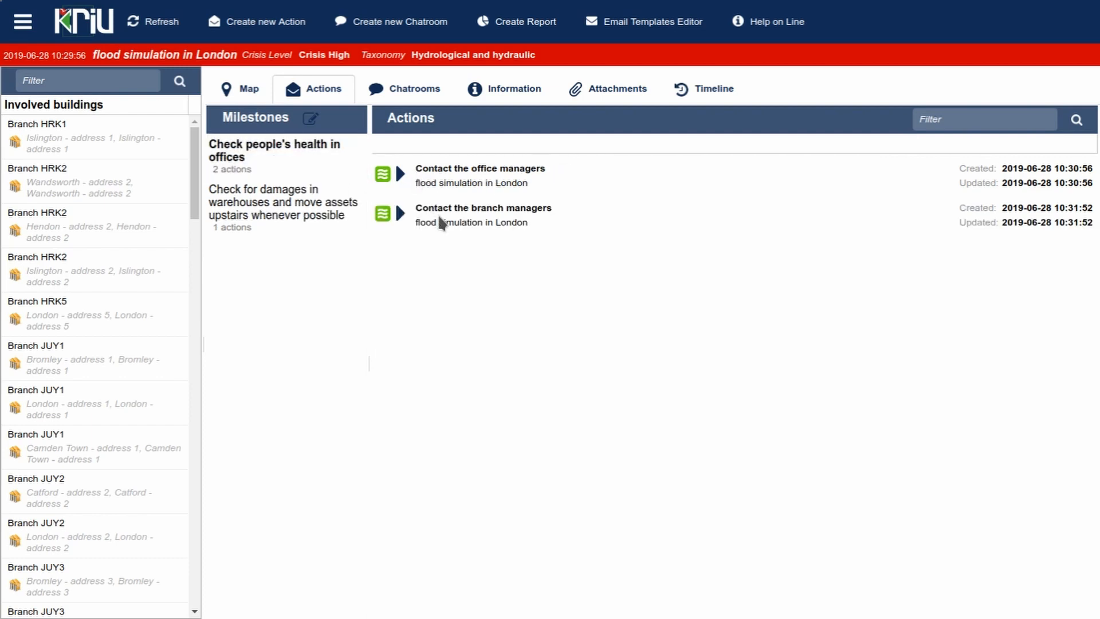
left_click(439, 218)
left_click(452, 235)
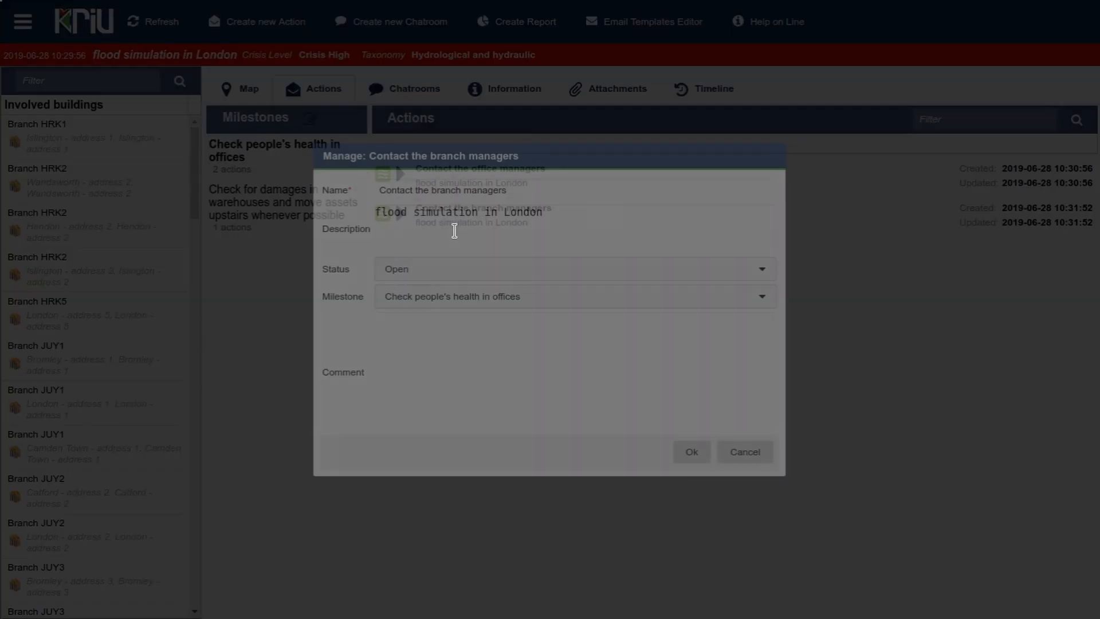
left_click(481, 297)
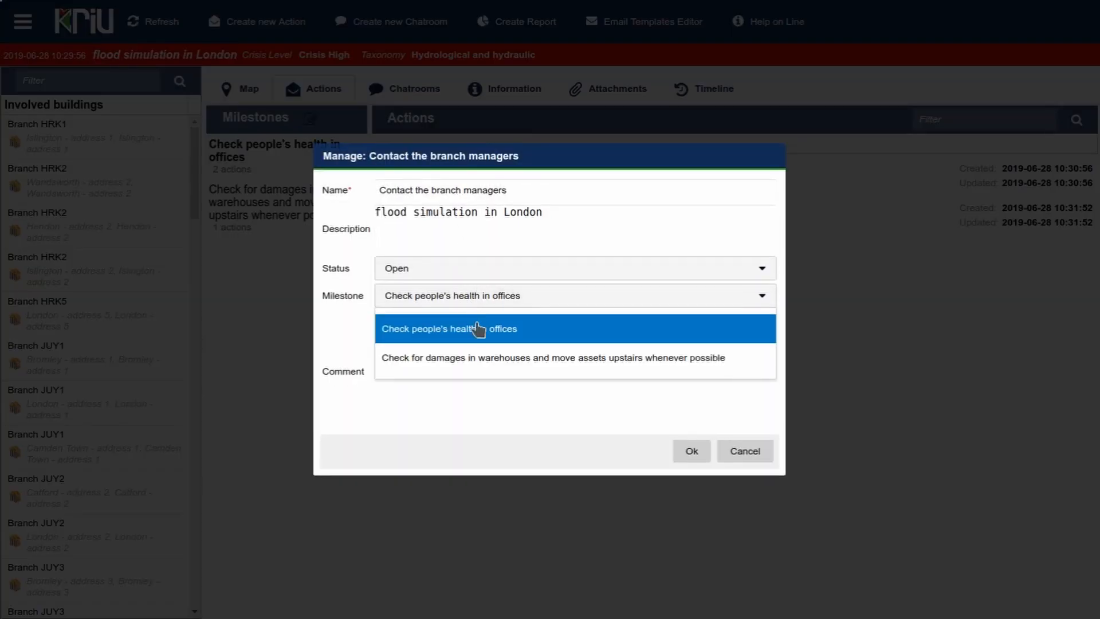
left_click(487, 361)
left_click(681, 450)
left_click(312, 161)
left_click(308, 215)
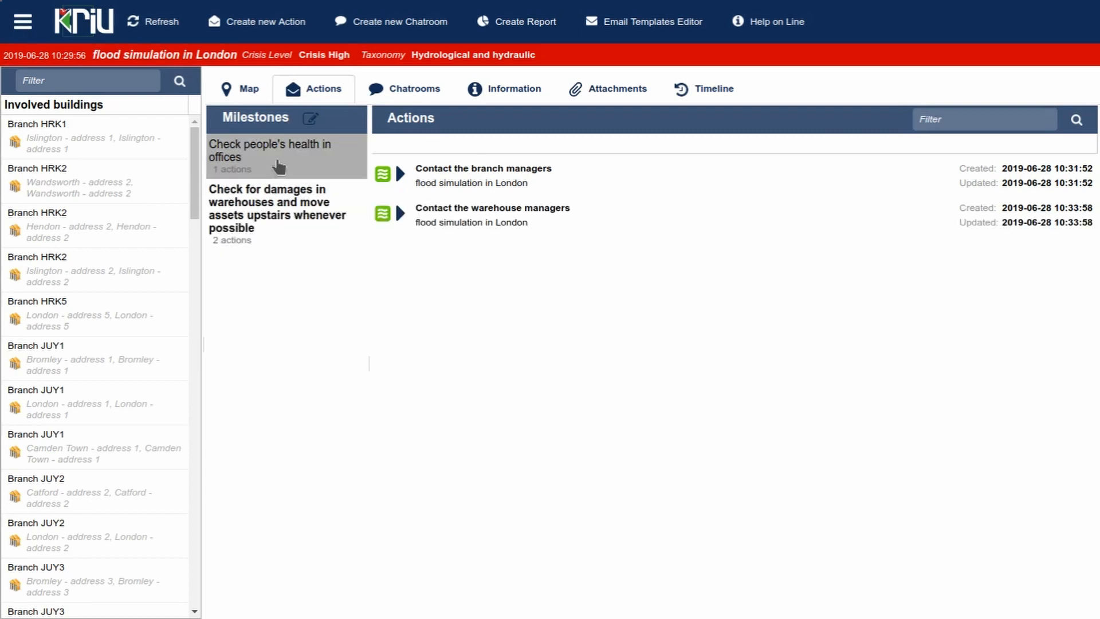
- Switch the crisis event's milestone template to "- no milestone template -"
left_click(443, 171)
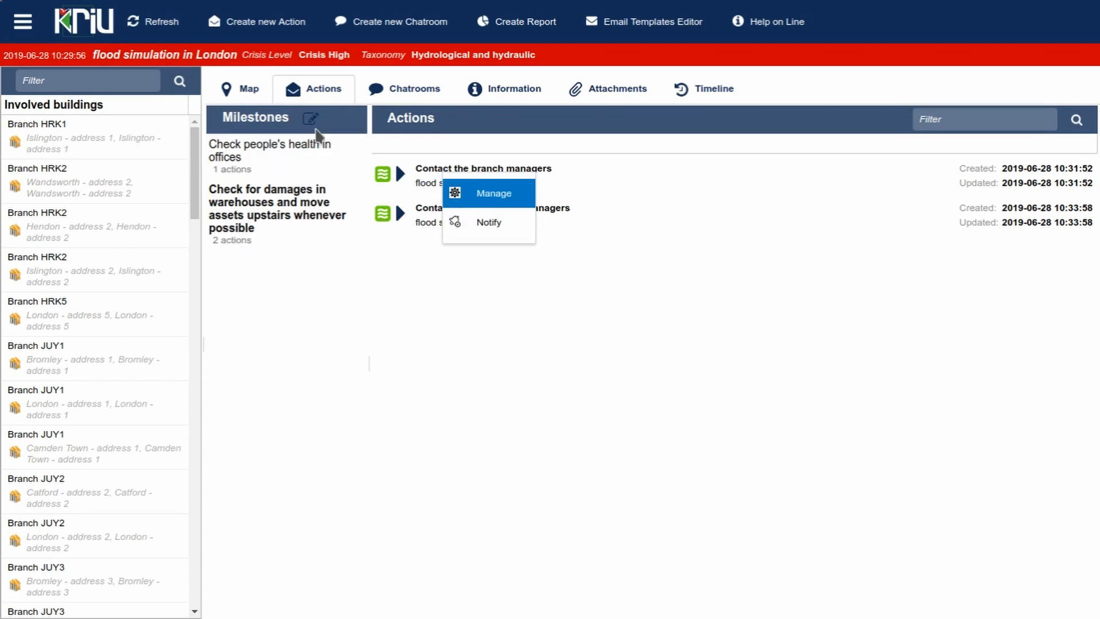
left_click(300, 259)
left_click(311, 119)
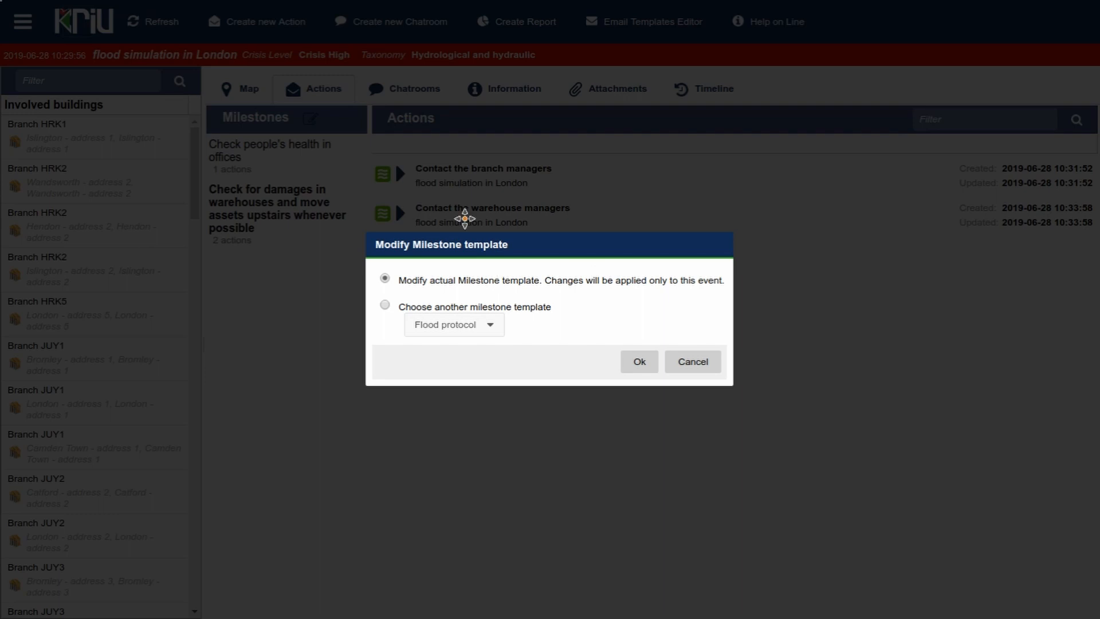
left_click(386, 304)
left_click(455, 325)
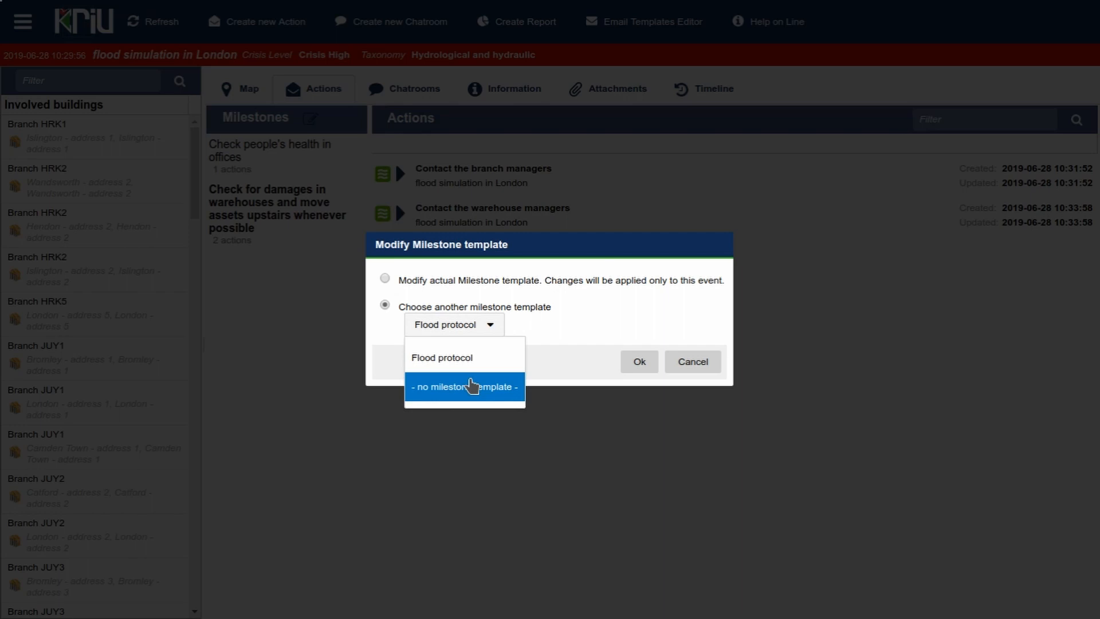
left_click(471, 386)
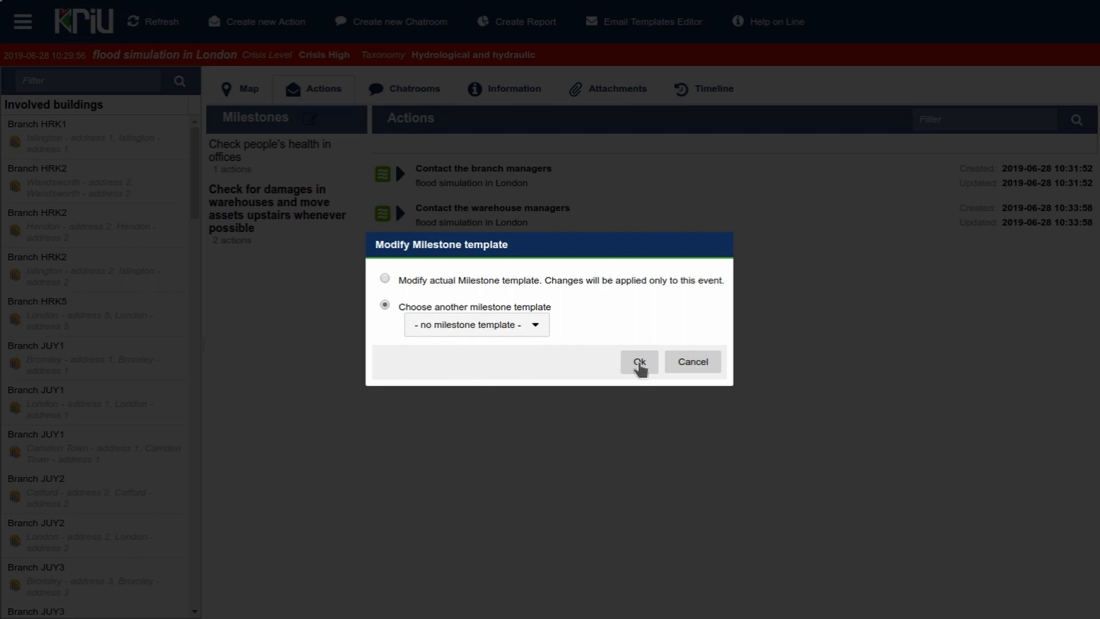
left_click(640, 363)
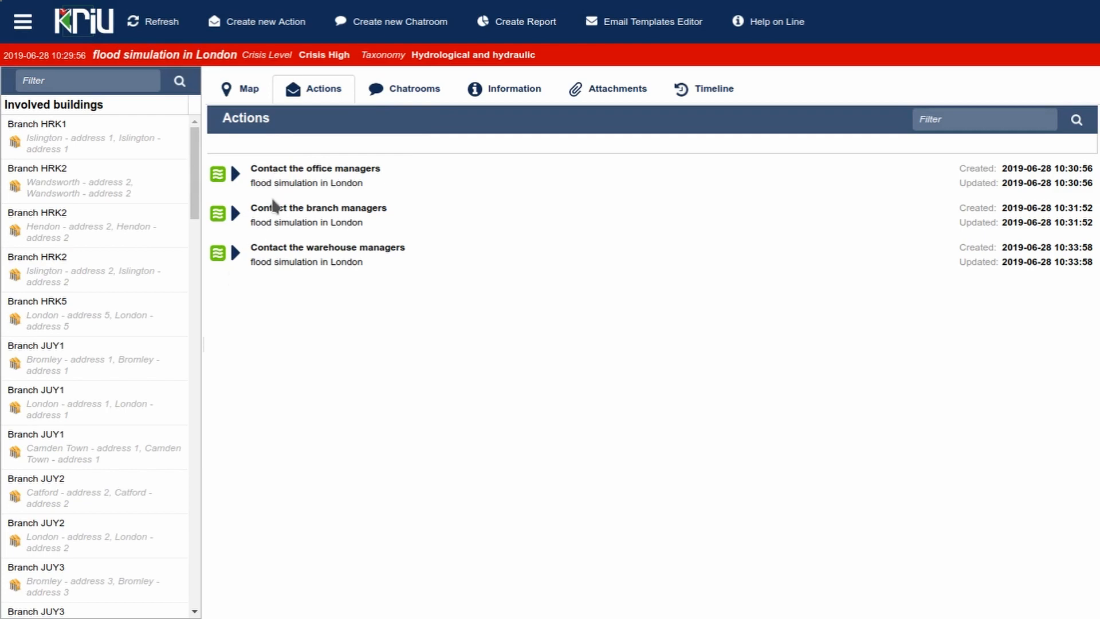
- In the crisis event's taxonomy details, set the new milestone template to Flood Protocol with the comment "apply milestone template"
left_click(506, 90)
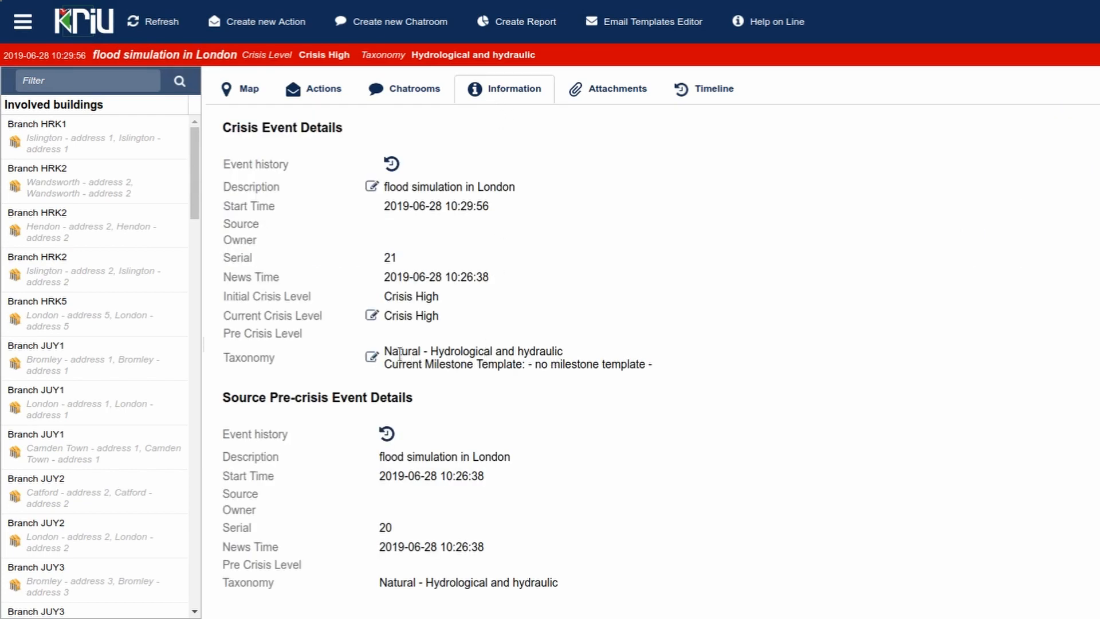
left_click(372, 357)
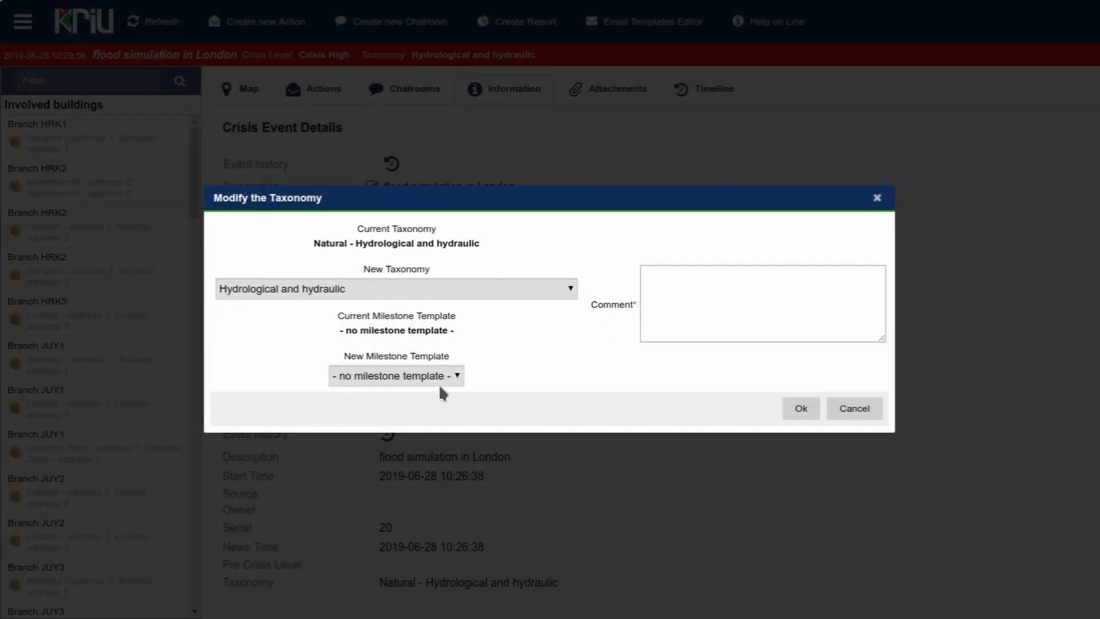
left_click(438, 380)
left_click(430, 391)
left_click(661, 286)
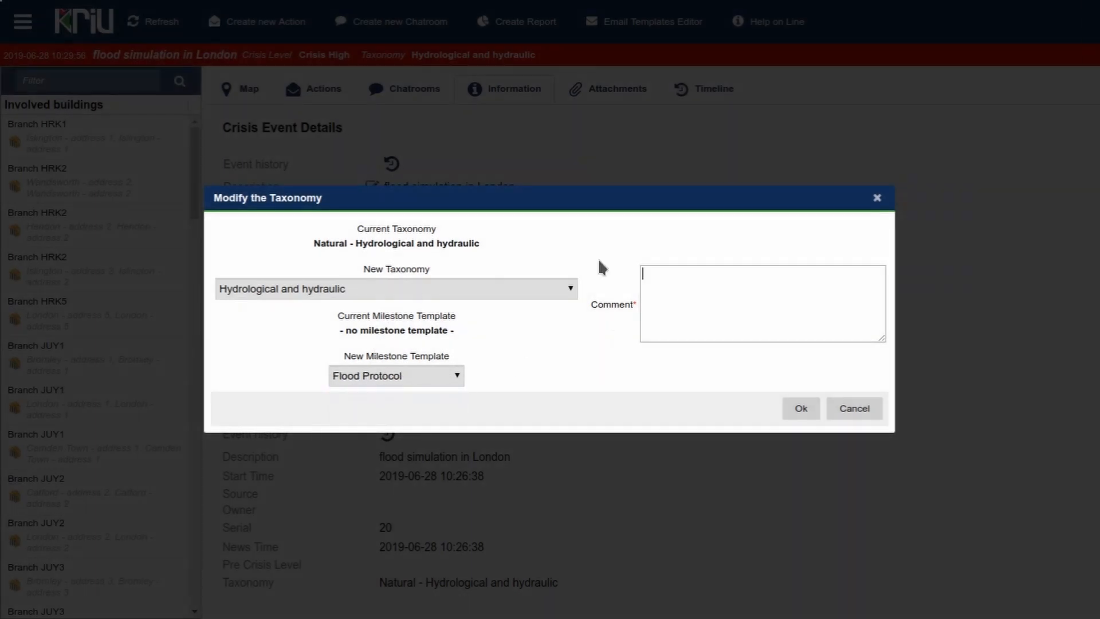
type("apply milesto")
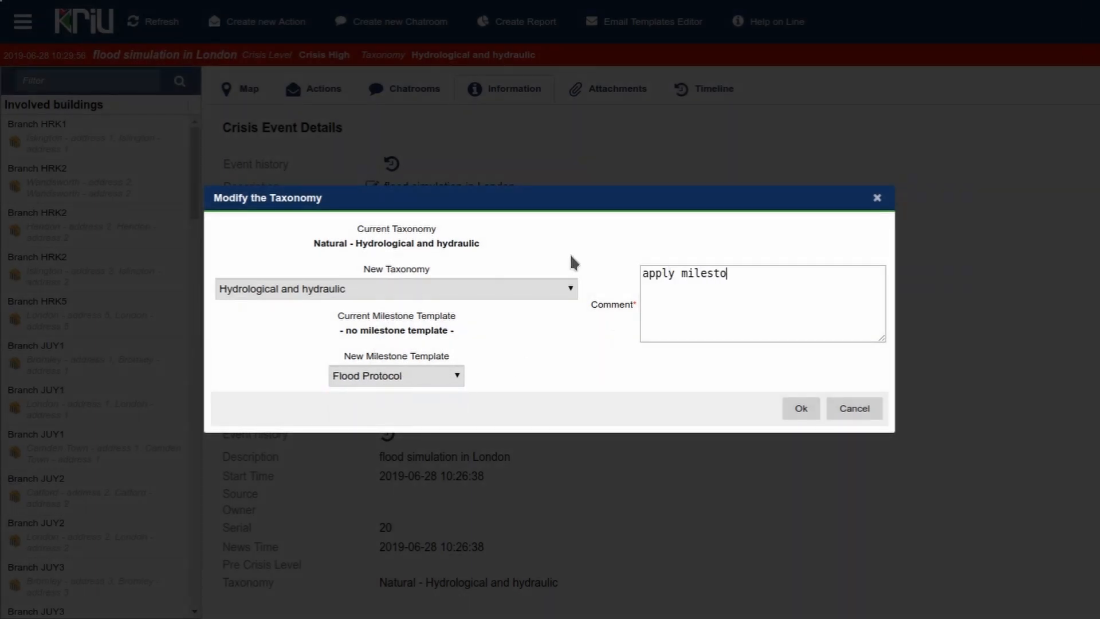
type("ne template")
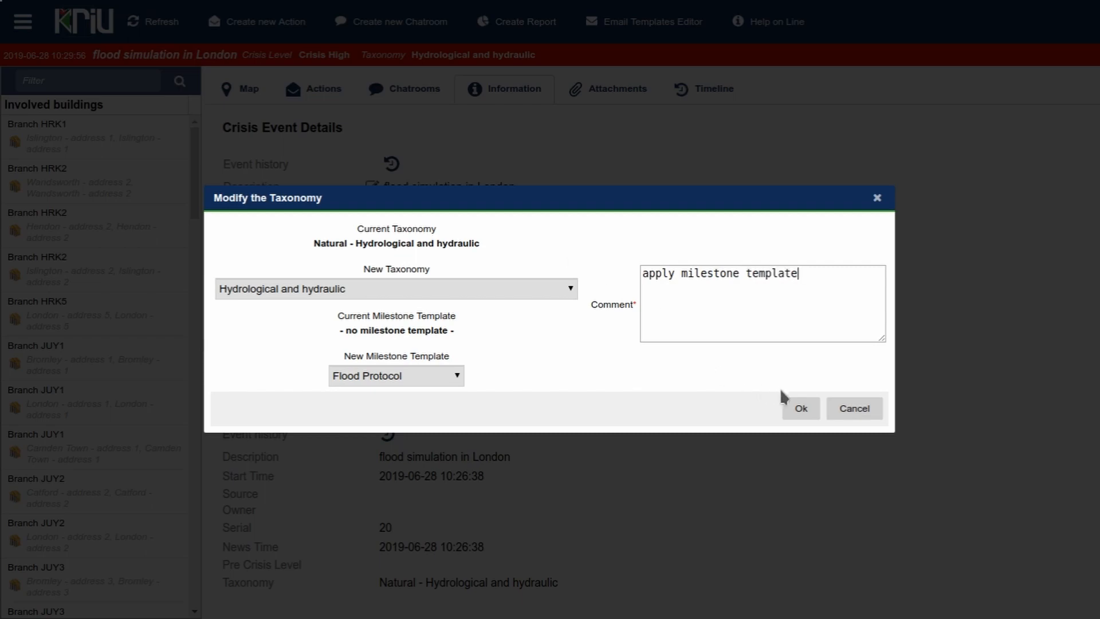
left_click(801, 409)
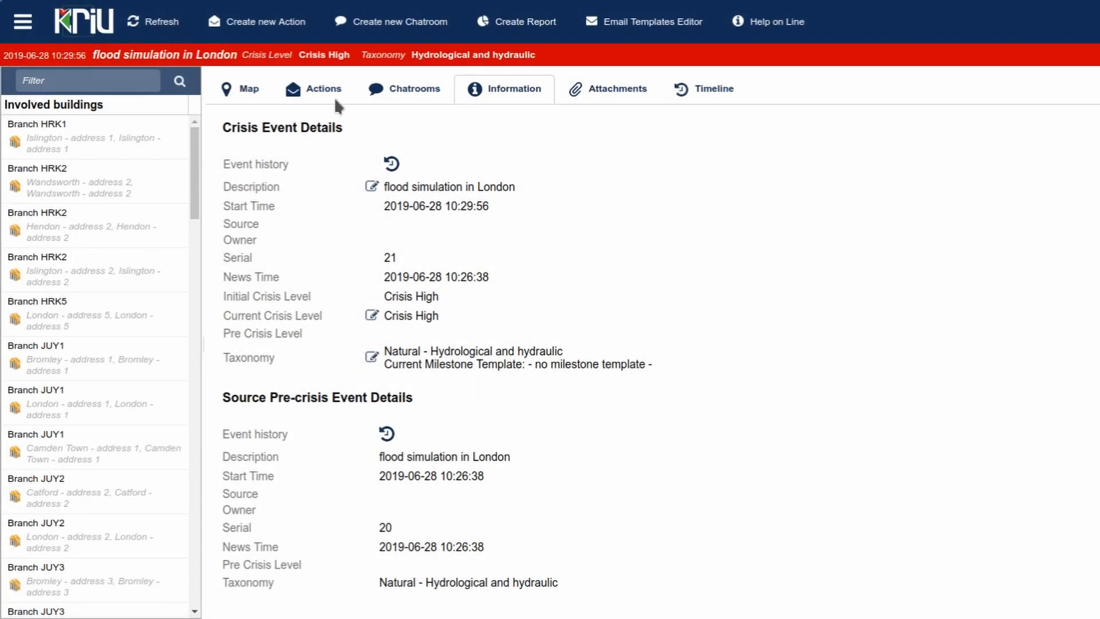
- Assign the action "Contact the warehouse managers" to "Check for damages in warehouses and move assets upstairs whenever possible" and show that milestone's actions
left_click(325, 93)
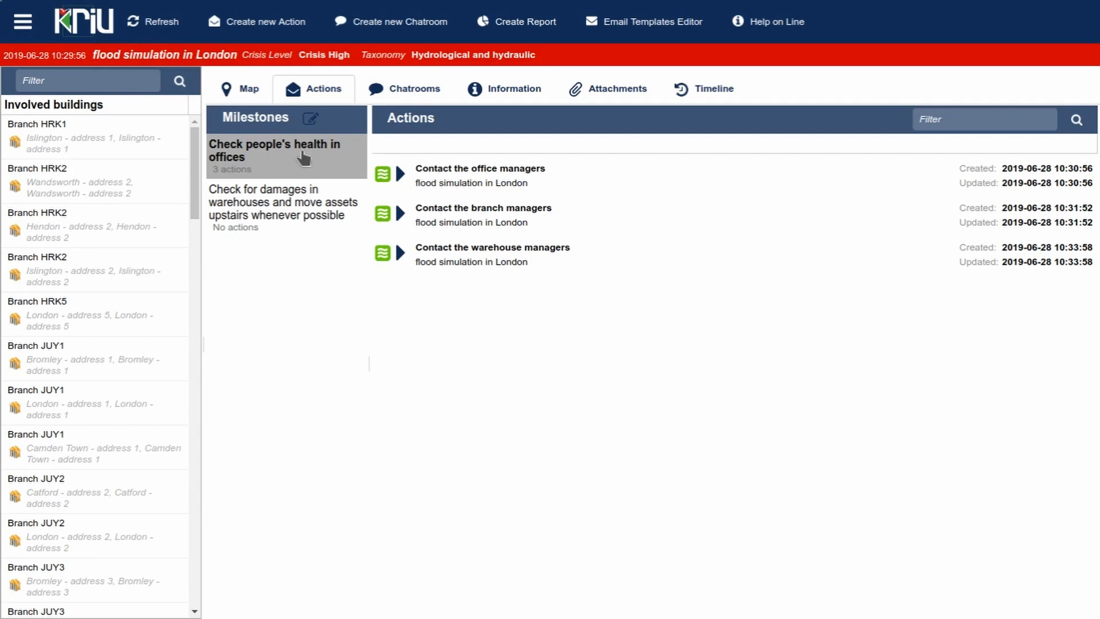
left_click(442, 247)
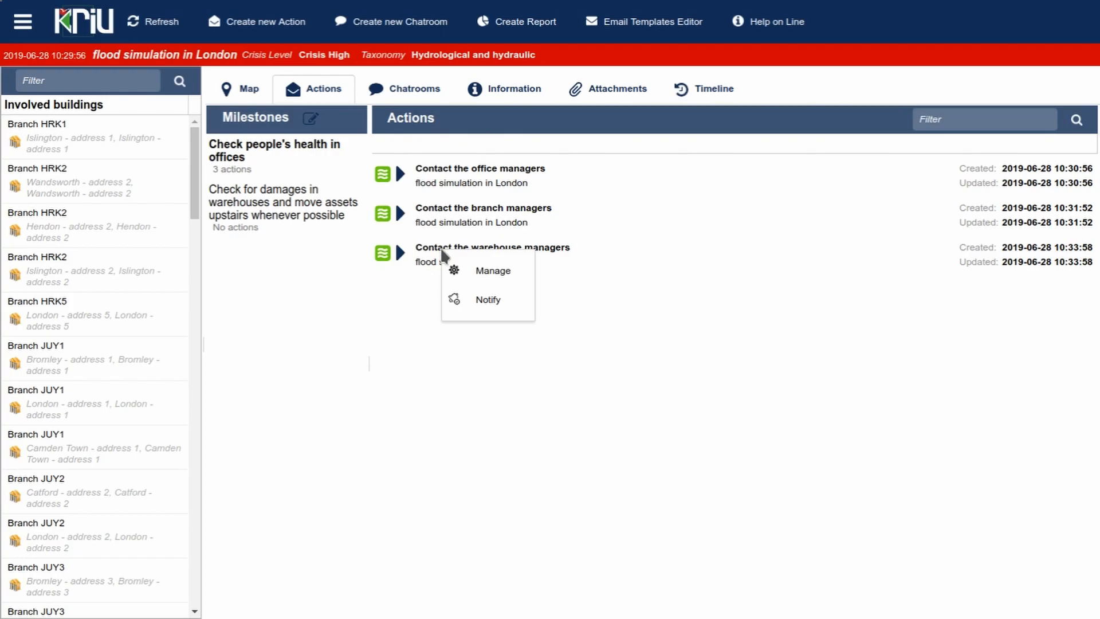
left_click(462, 269)
left_click(473, 297)
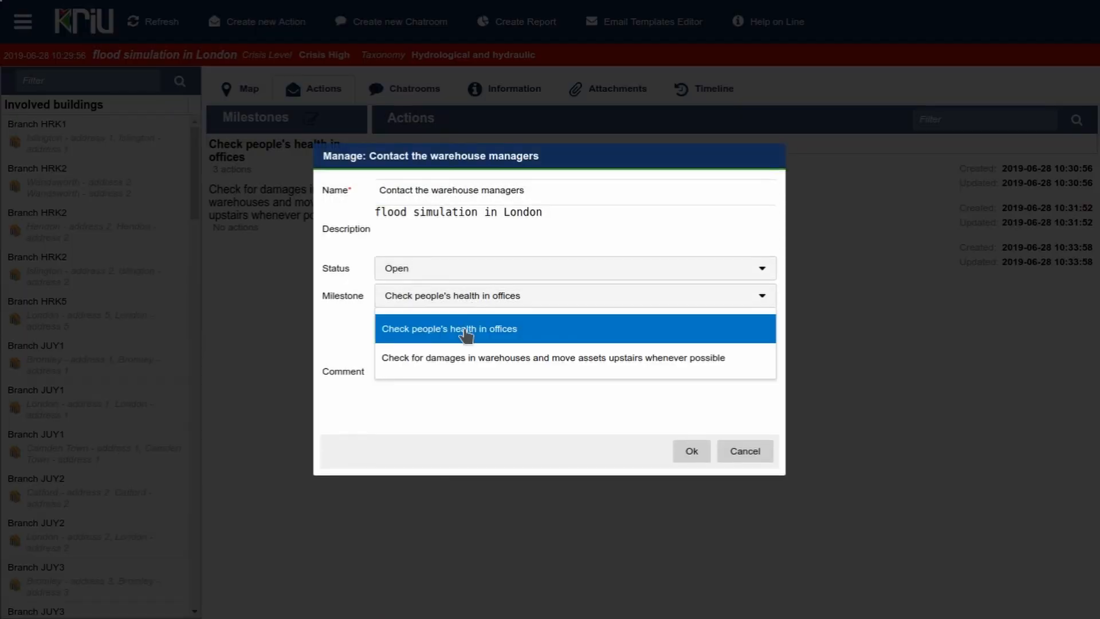
left_click(467, 361)
left_click(692, 451)
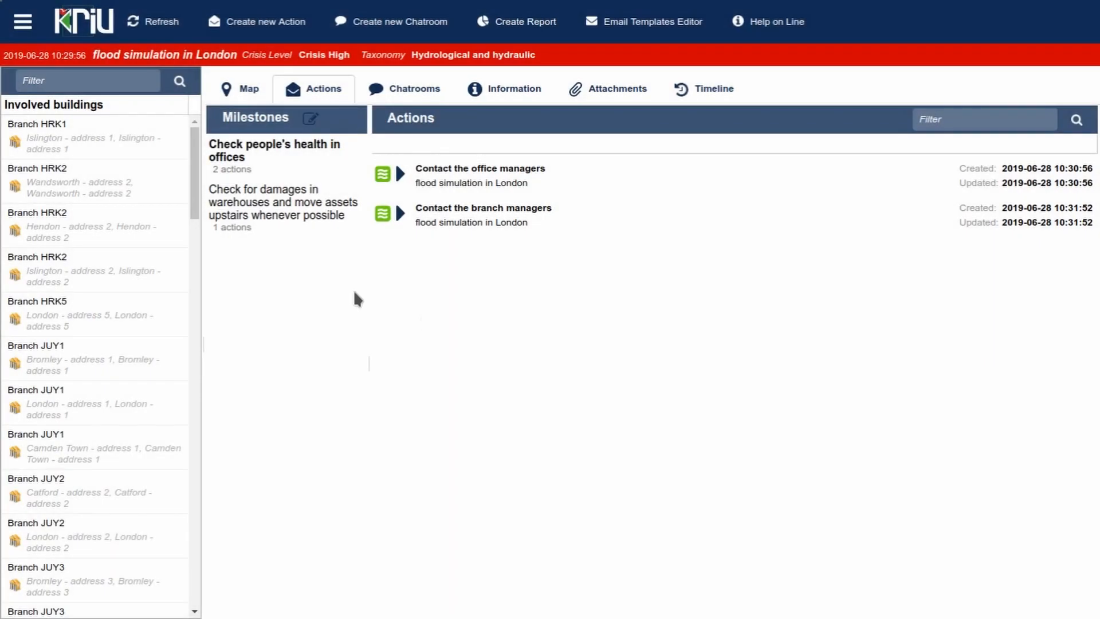
left_click(300, 214)
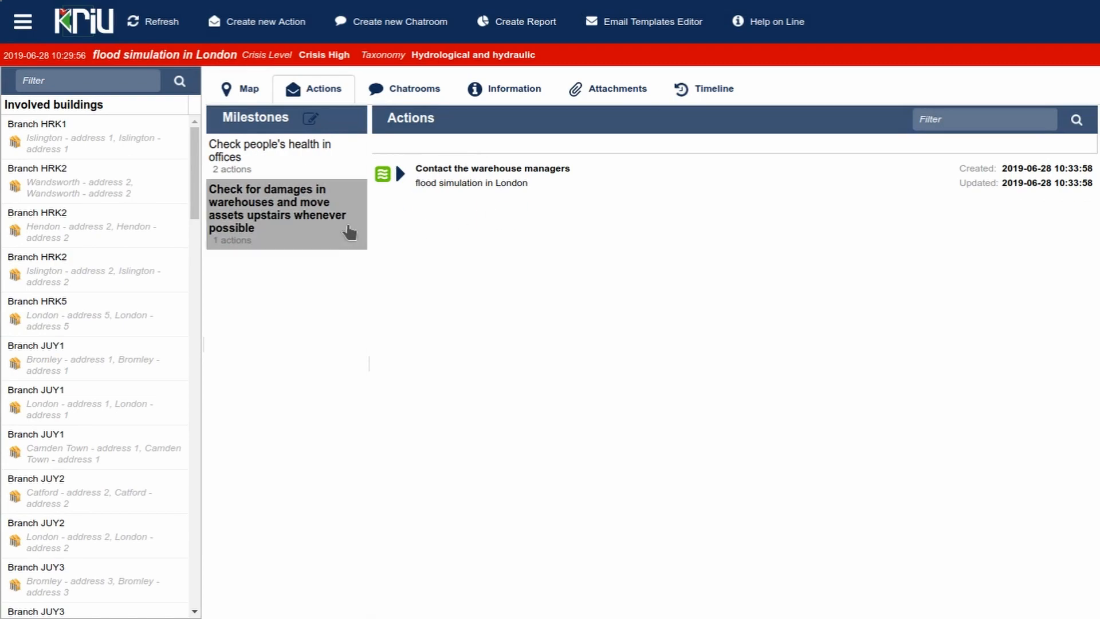